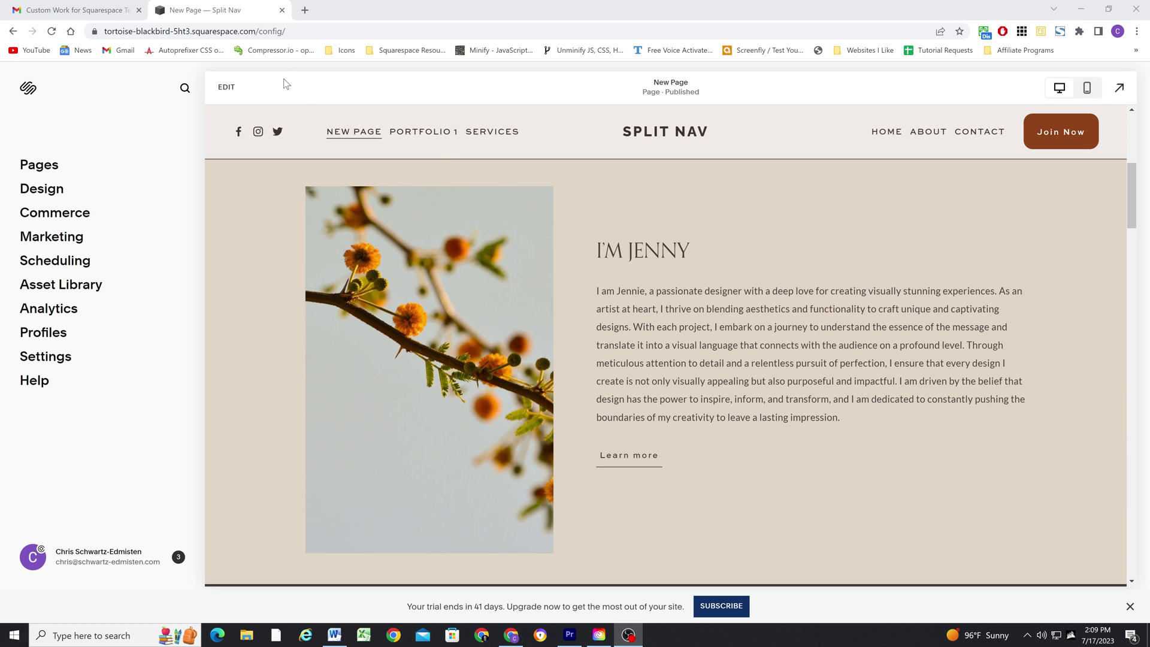
Enter edit mode, preview the page in Mobile View, then switch back to Desktop View
left_click(226, 86)
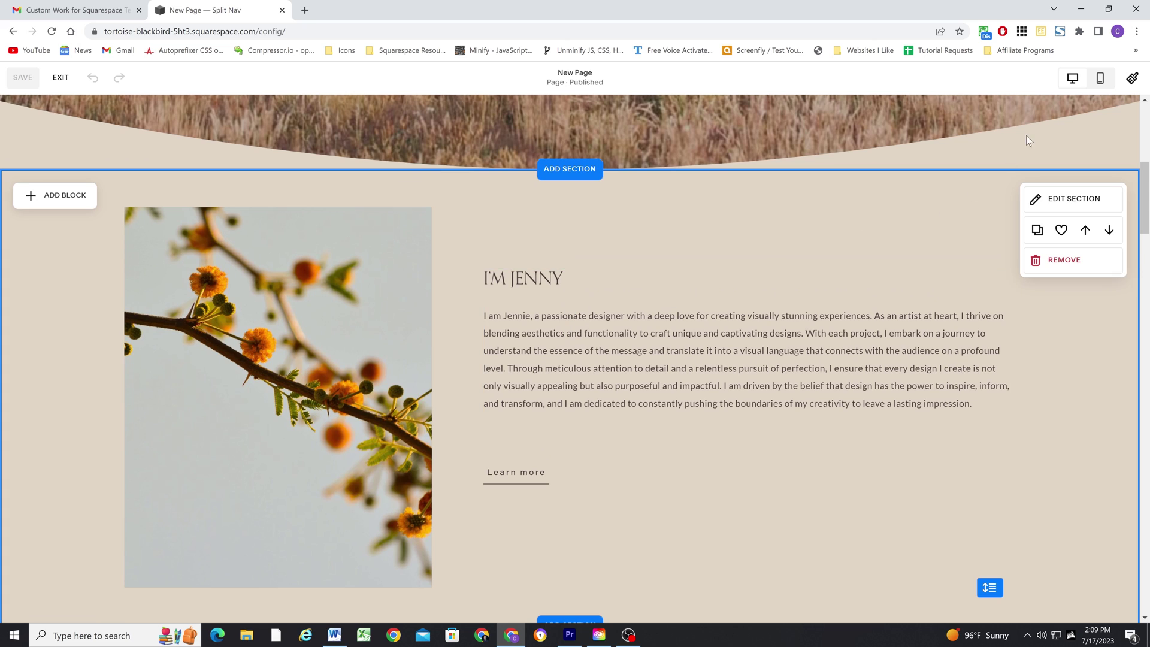
left_click(1100, 79)
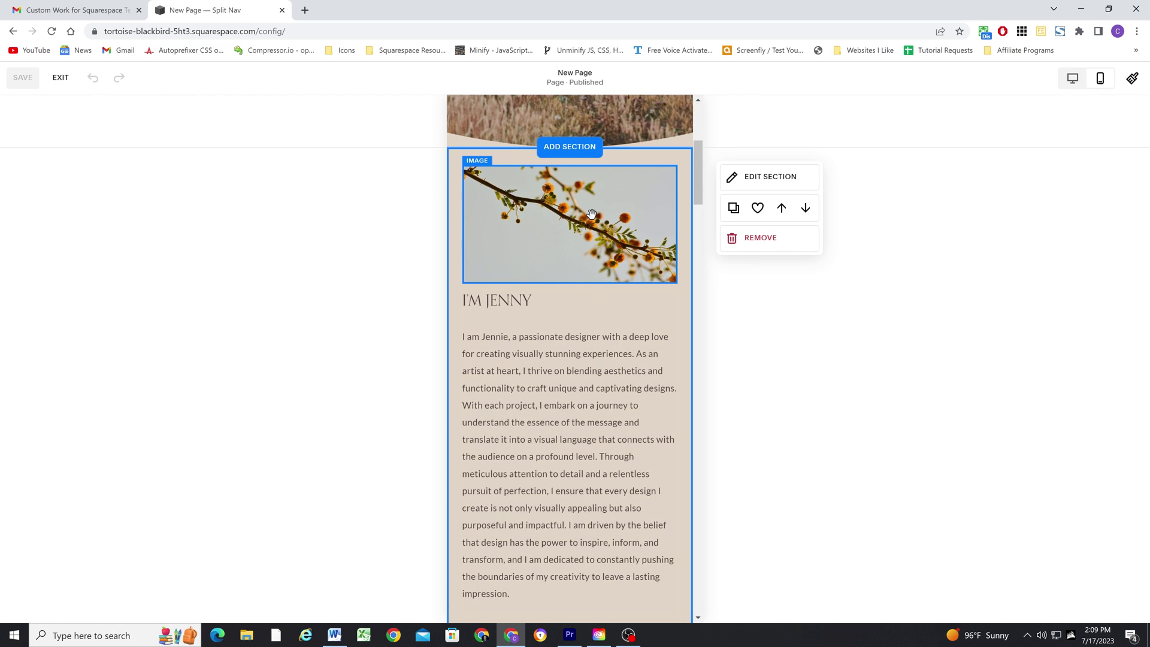
scroll(596, 213, "down", 2)
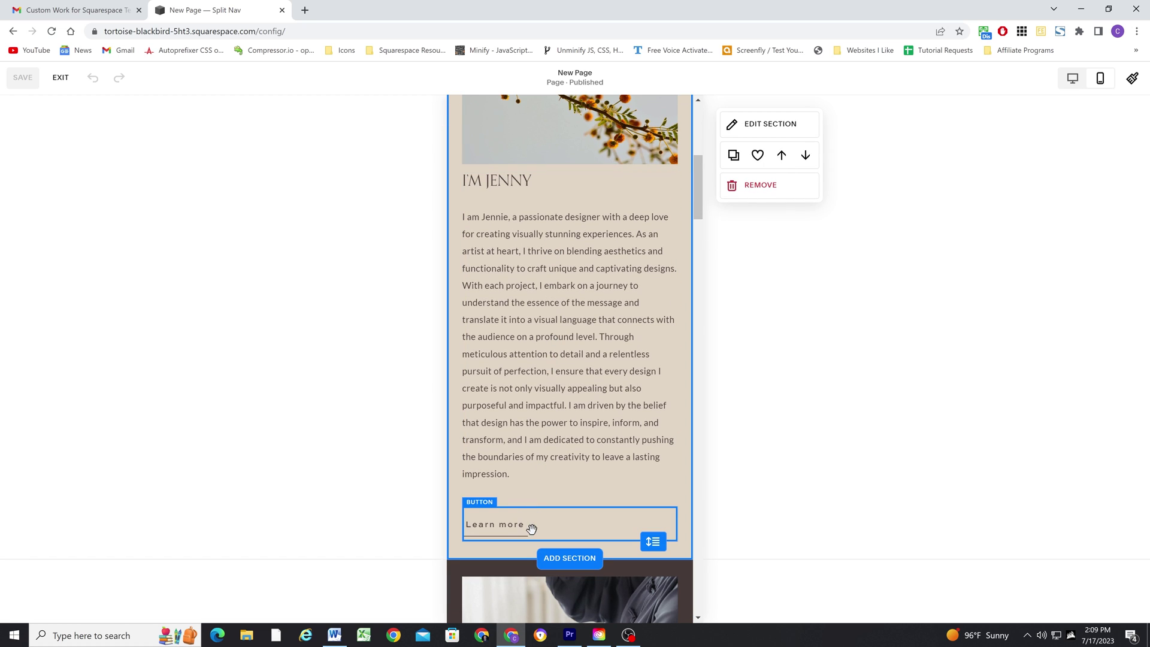
scroll(552, 417, "up", 1)
scroll(550, 240, "up", 2)
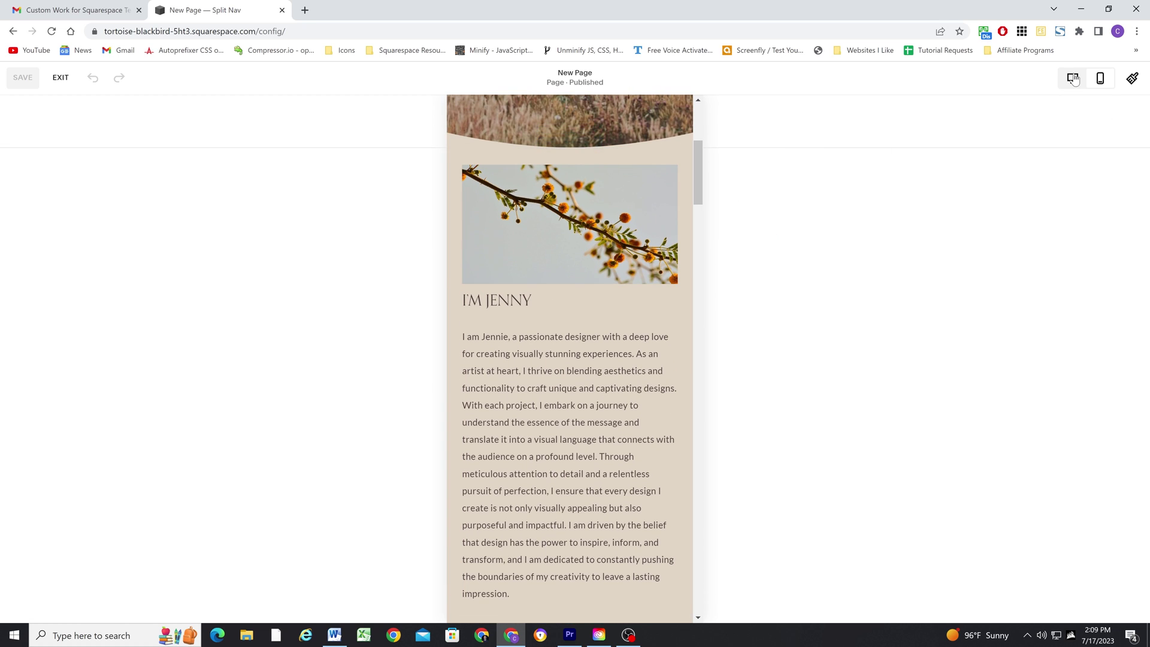
left_click(1072, 78)
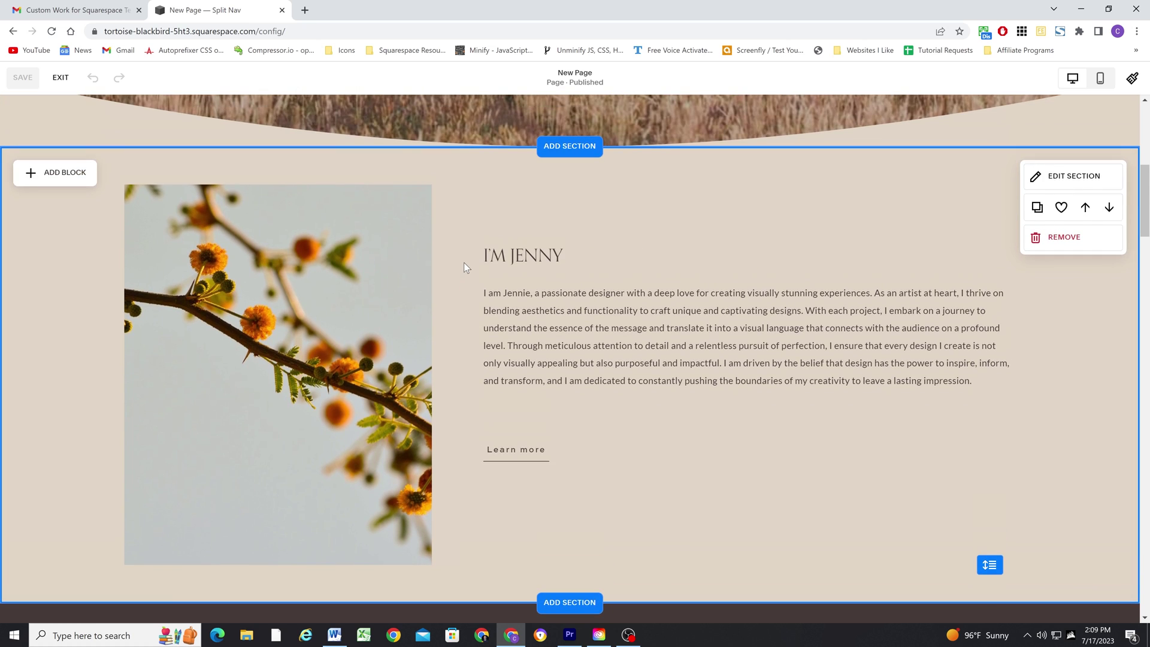
scroll(522, 304, "down", 2)
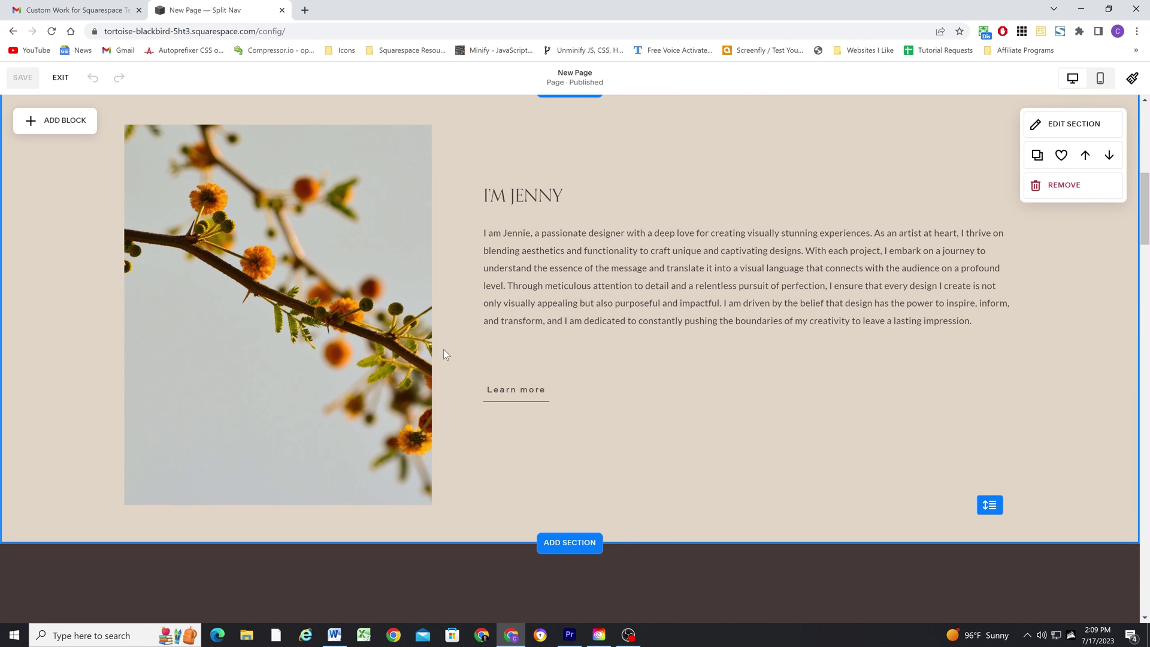
scroll(443, 349, "up", 1)
Add a Shape block and make its fill fully transparent with opacity 0
left_click(57, 172)
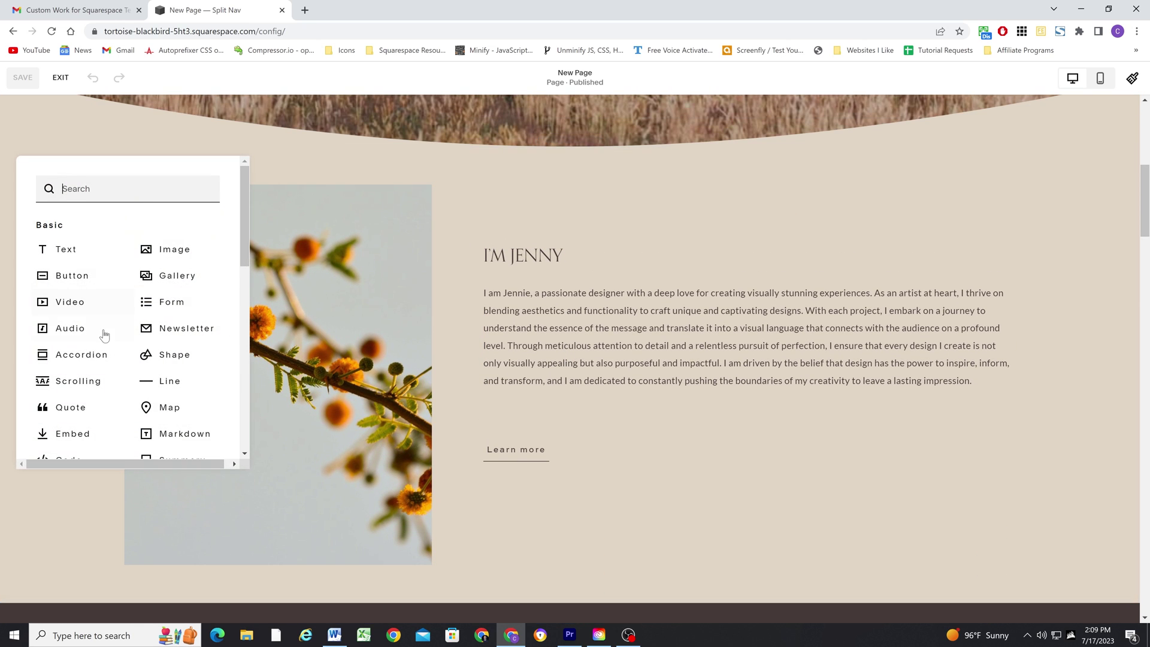
left_click(169, 359)
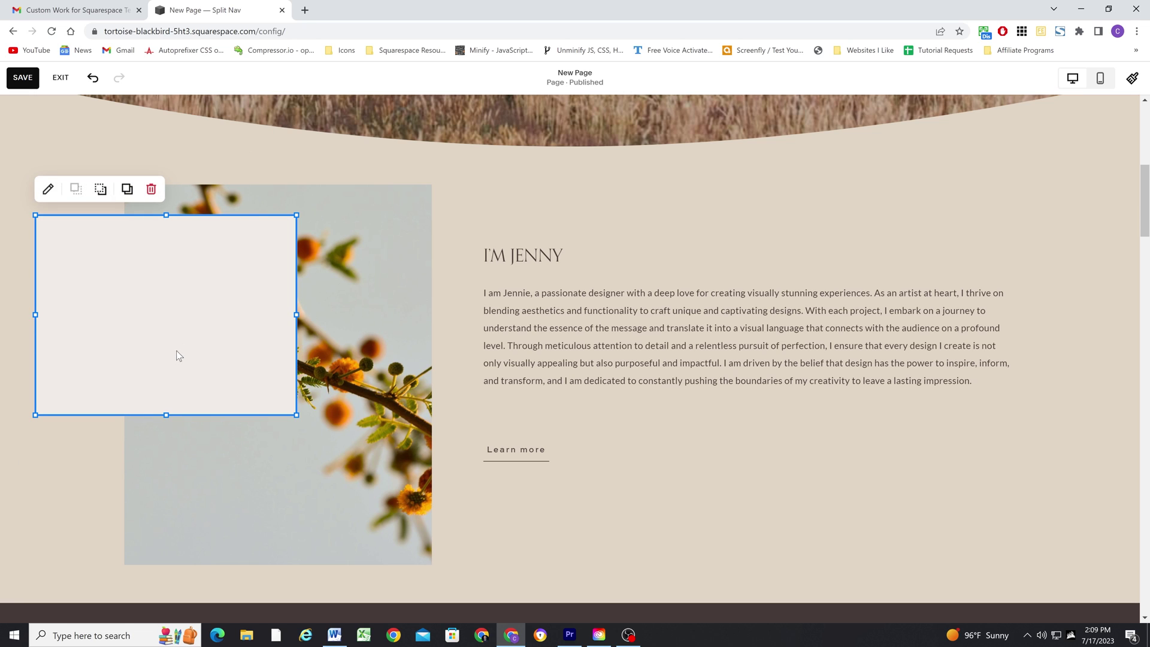
left_click(48, 188)
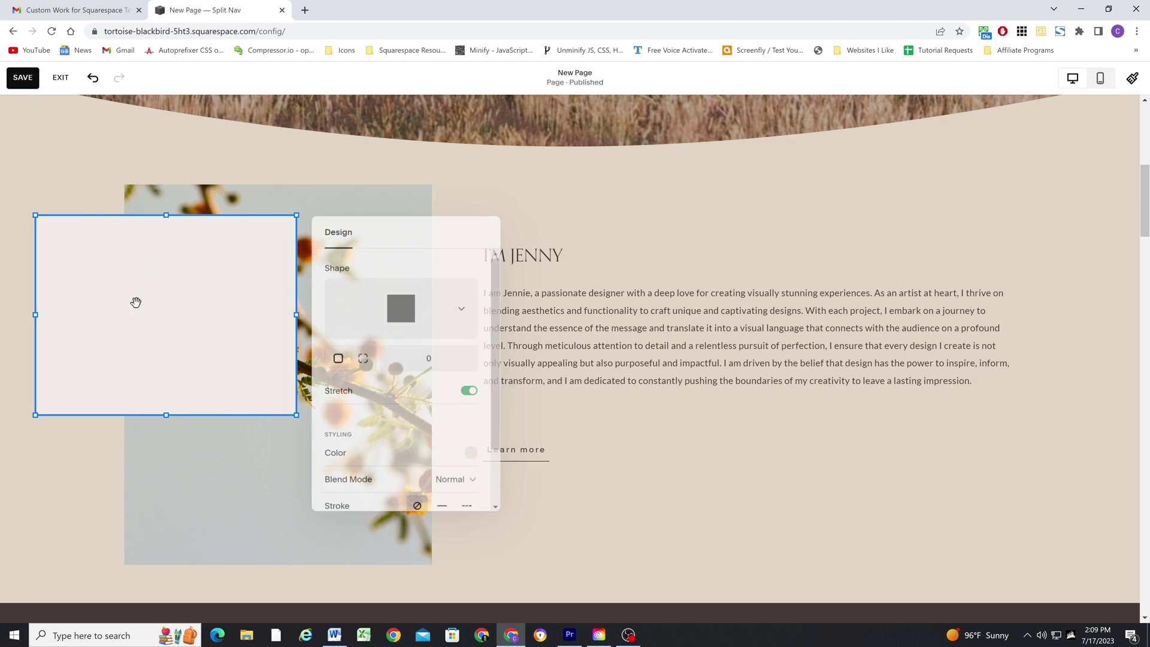
left_click(472, 458)
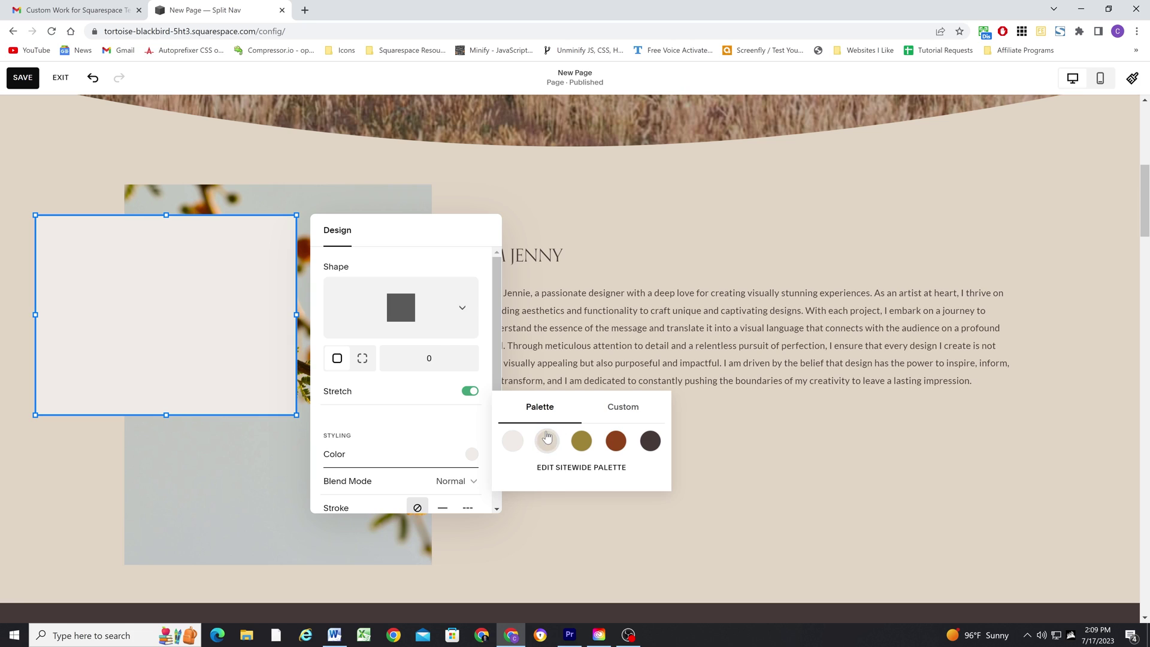
left_click(513, 433)
left_click_drag(606, 456, 489, 455)
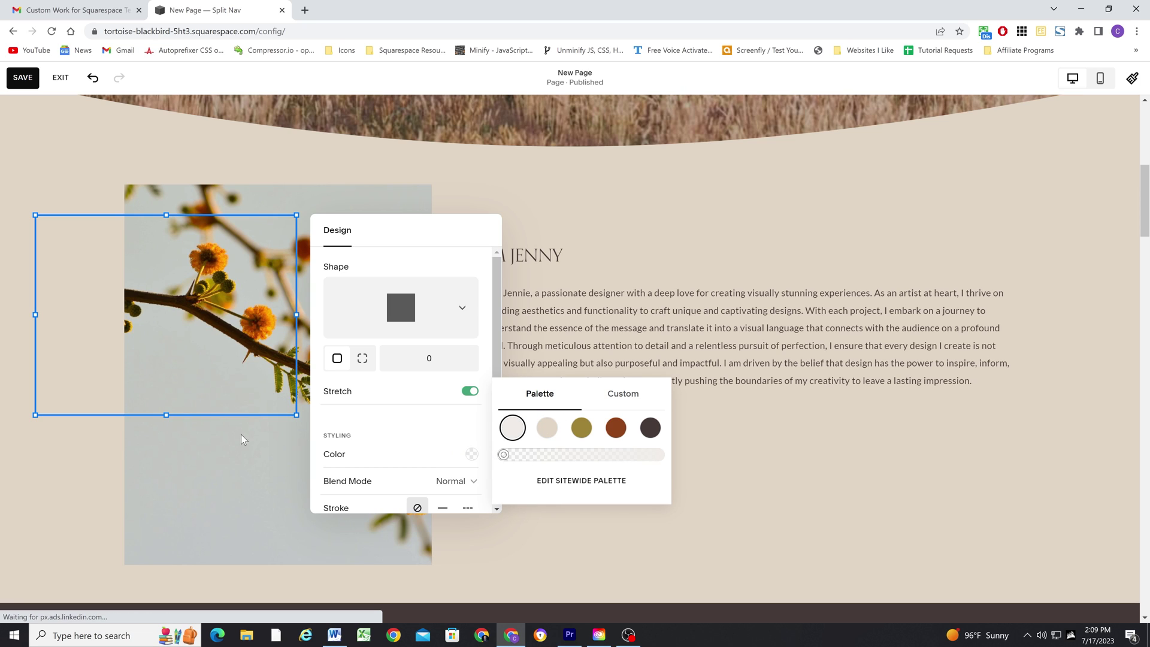
left_click(413, 421)
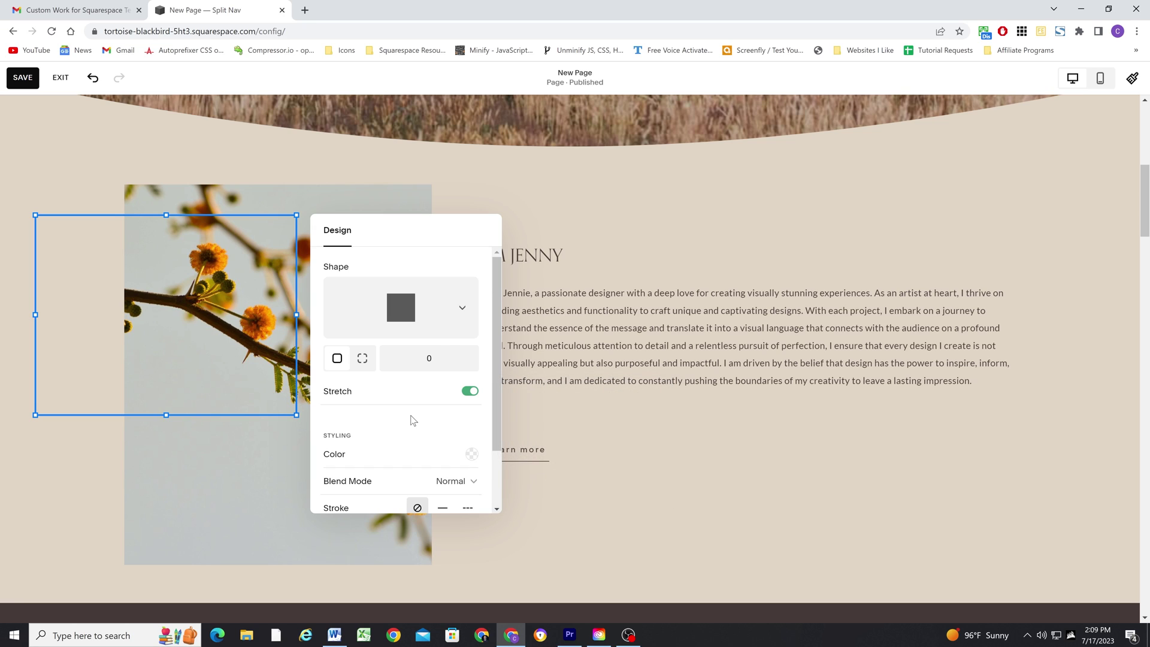
scroll(425, 429, "down", 1)
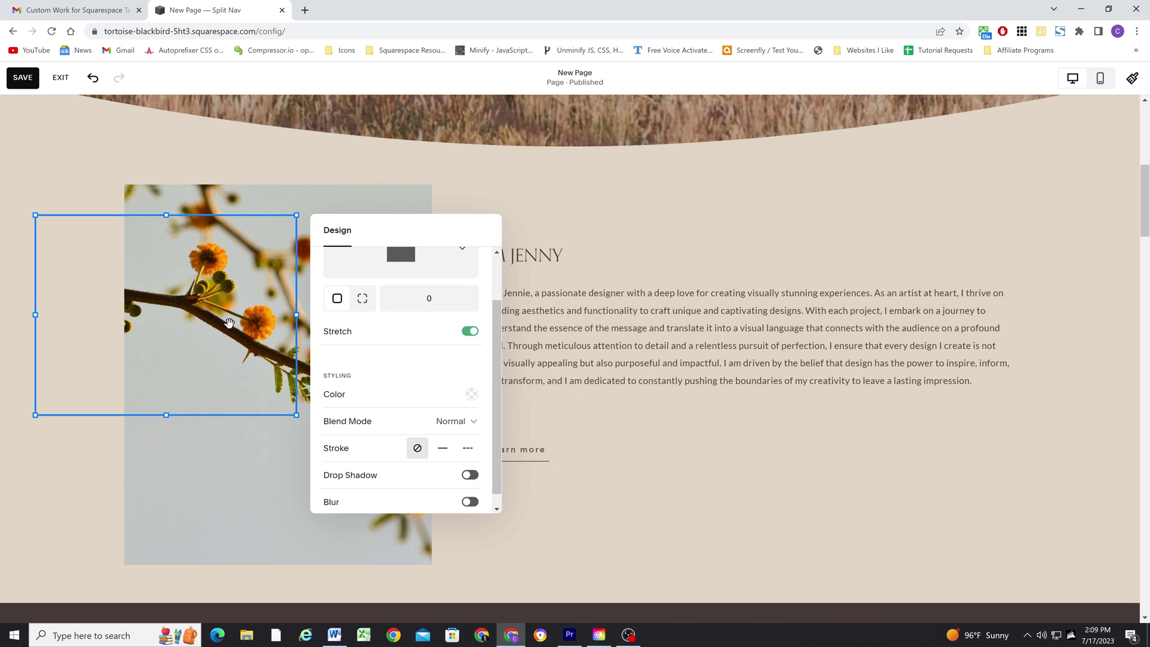
scroll(440, 423, "down", 1)
Give the shape a solid gold outline at thickness S
left_click(443, 435)
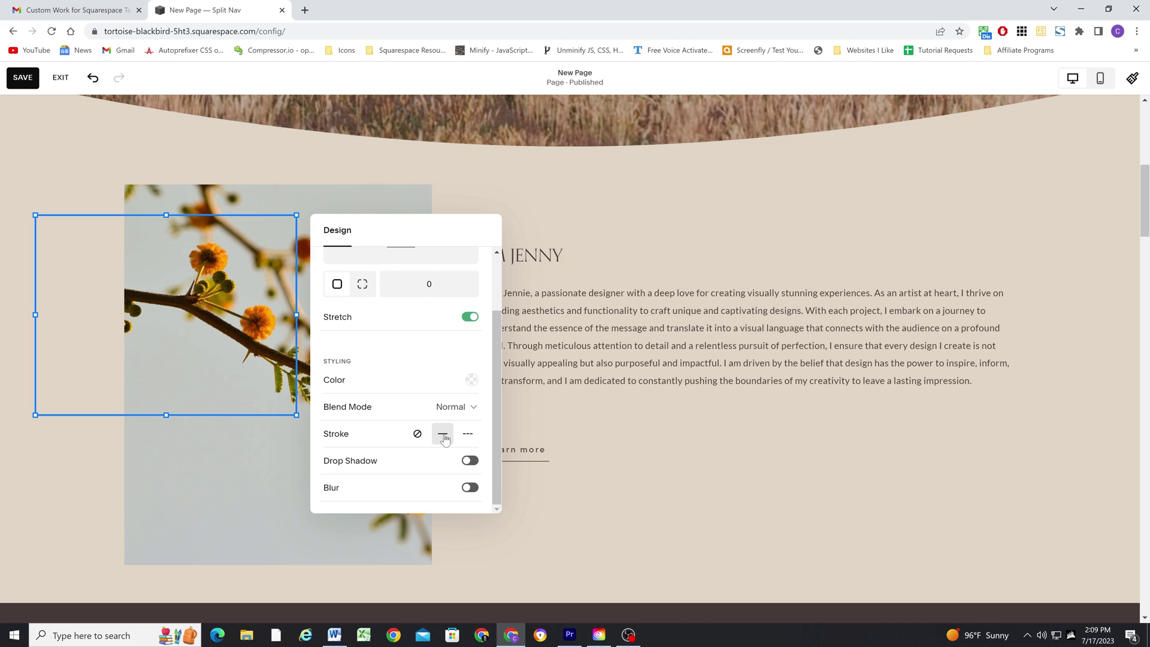
scroll(452, 452, "down", 1)
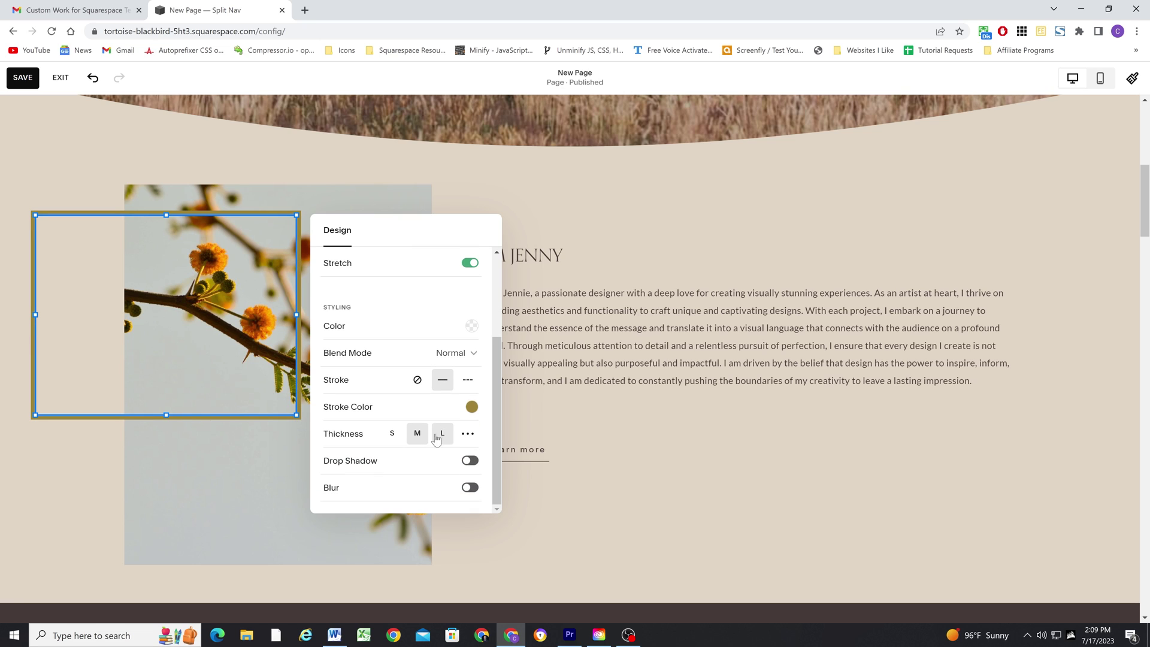
left_click(468, 433)
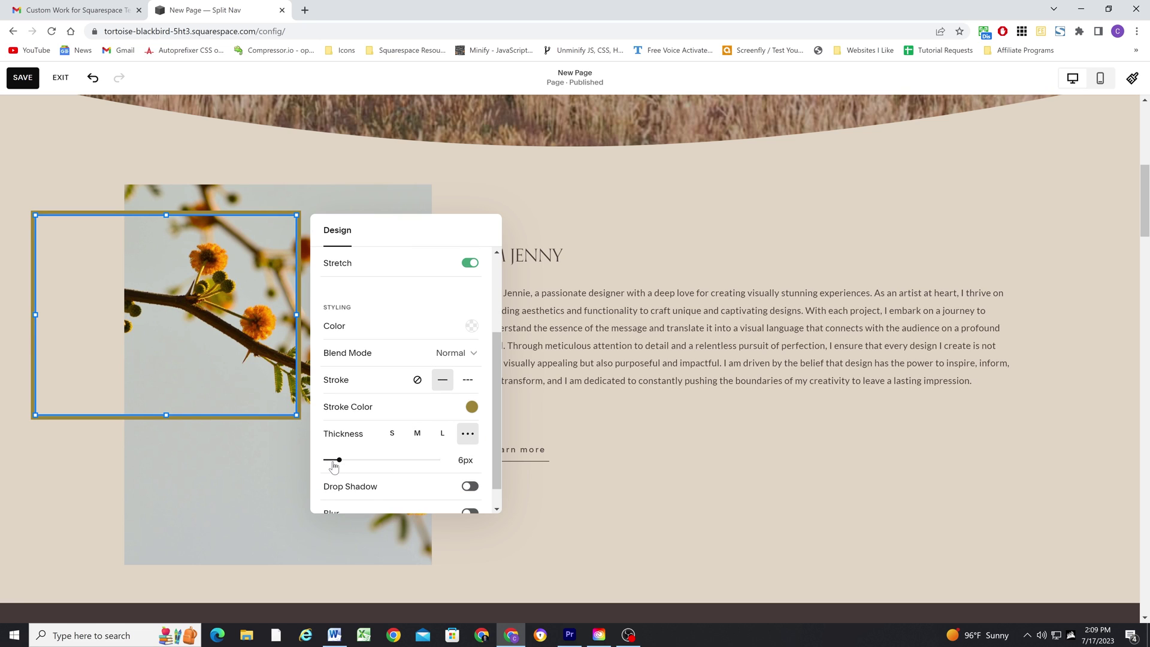
mouse_move(335, 459)
left_mouse_down()
mouse_move(366, 460)
mouse_move(330, 460)
left_mouse_up()
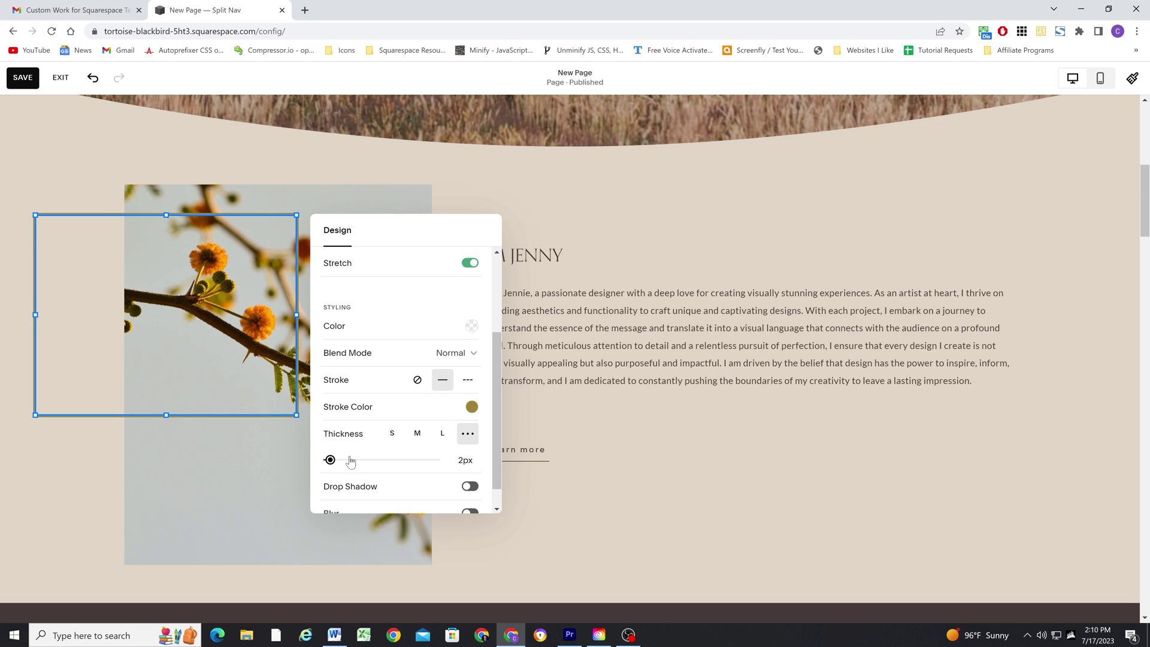
left_click(393, 435)
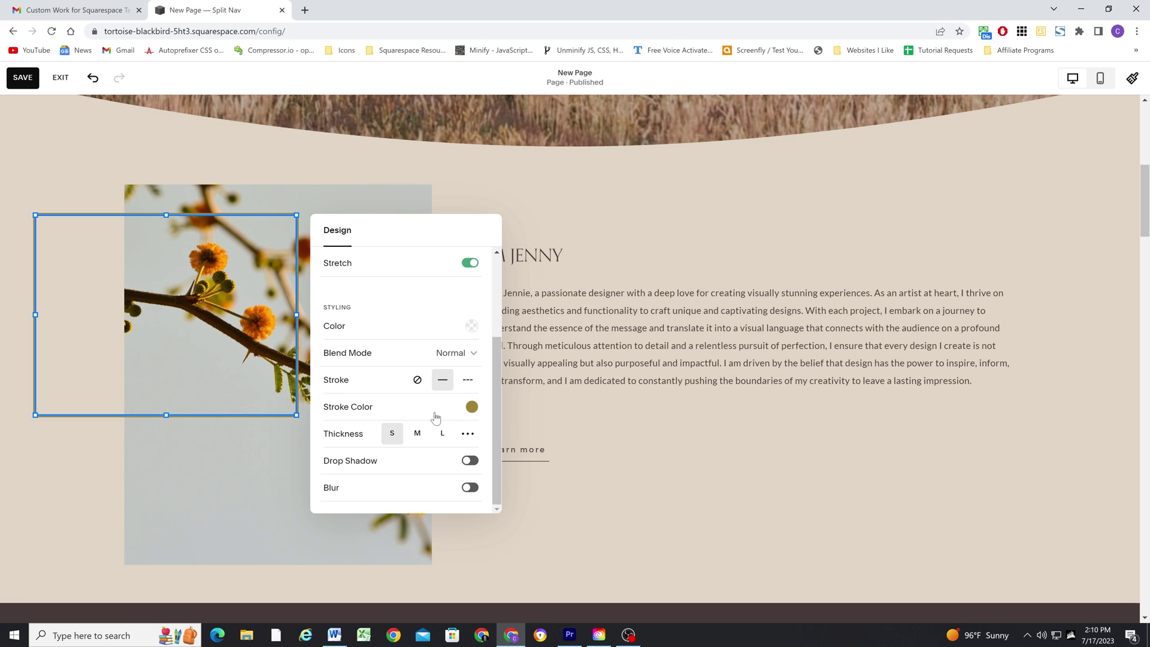
left_click(471, 409)
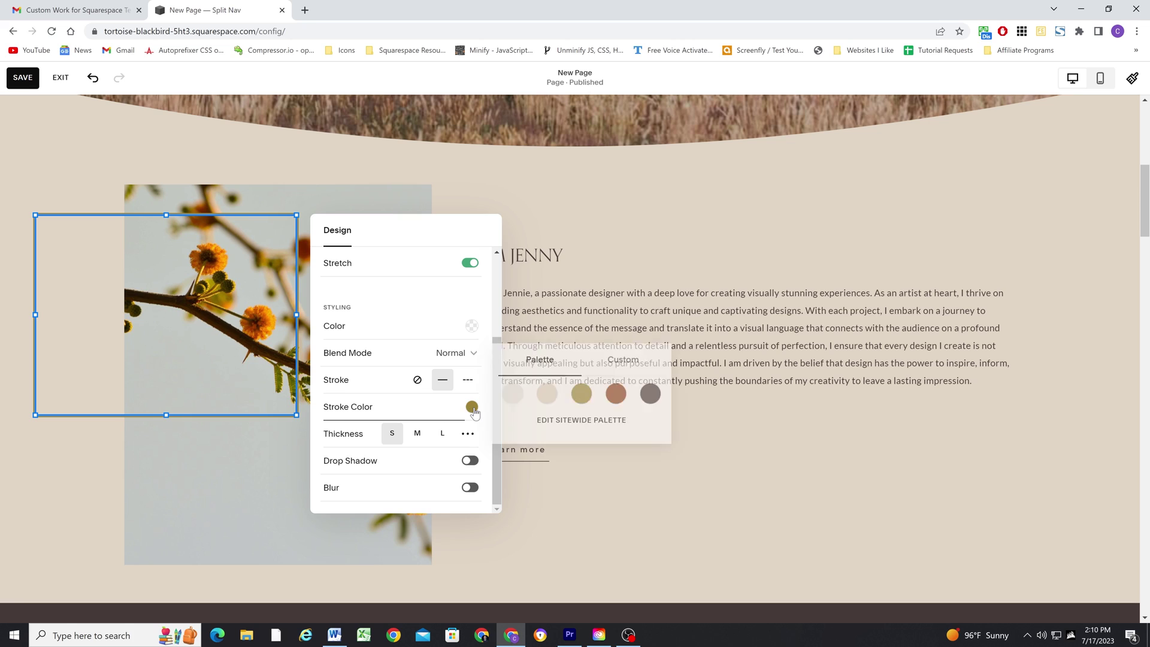
left_click(587, 396)
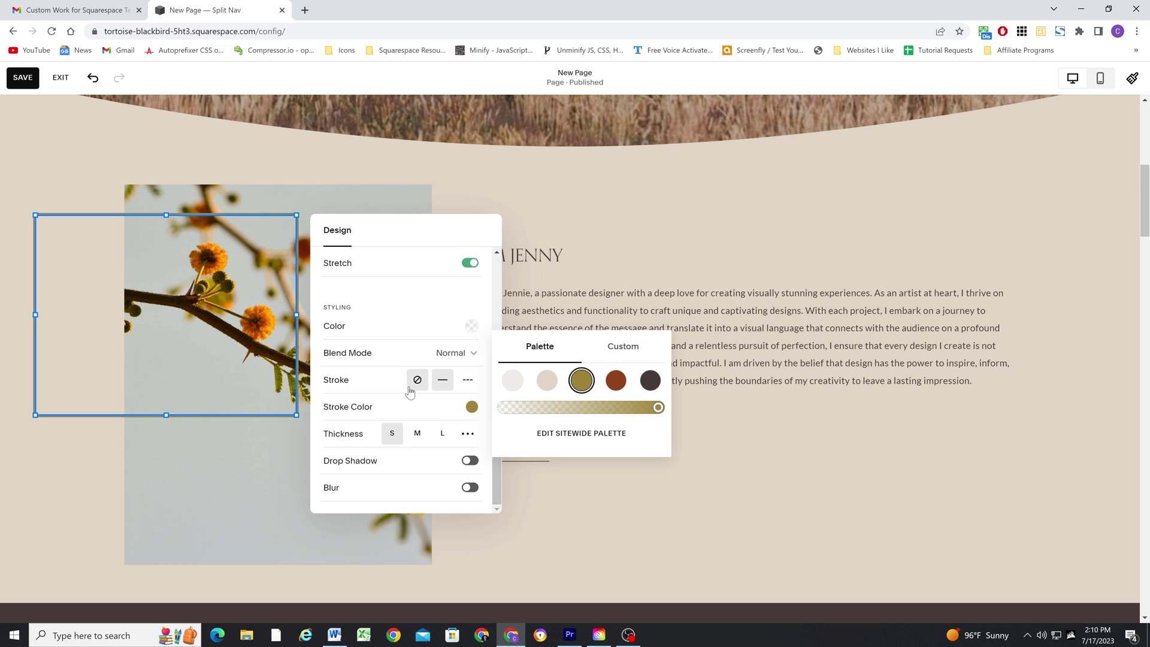
Stretch the gold rectangle's right, bottom and left edges around the flower photo and I'M JENNY text
left_click(539, 505)
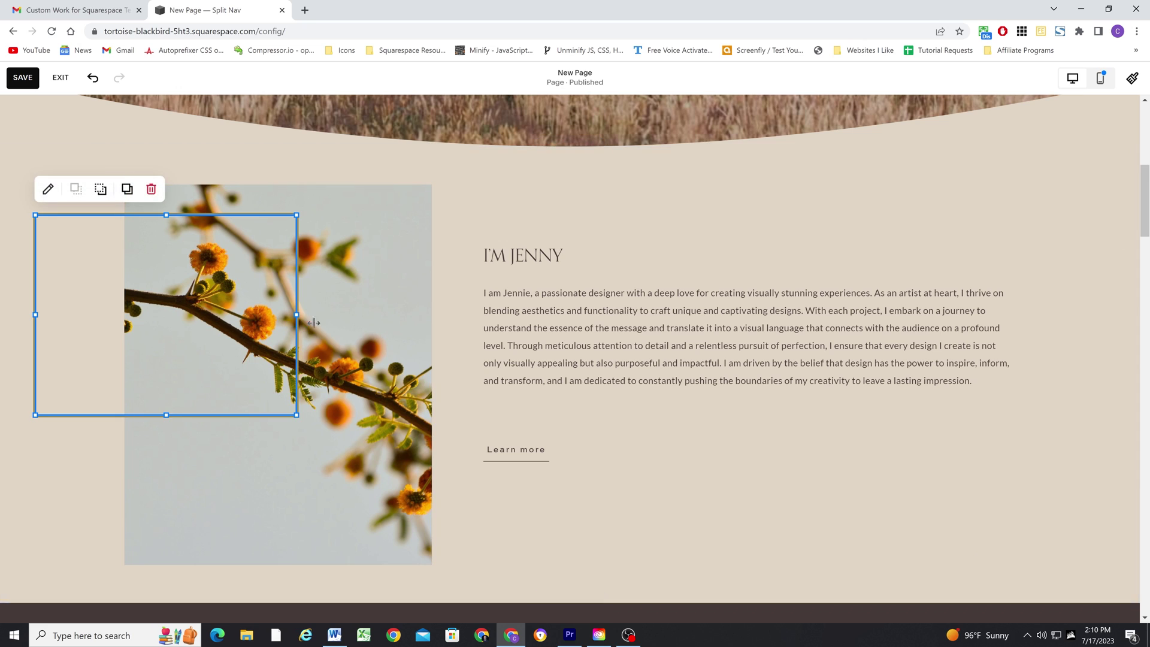
left_click_drag(297, 315, 700, 315)
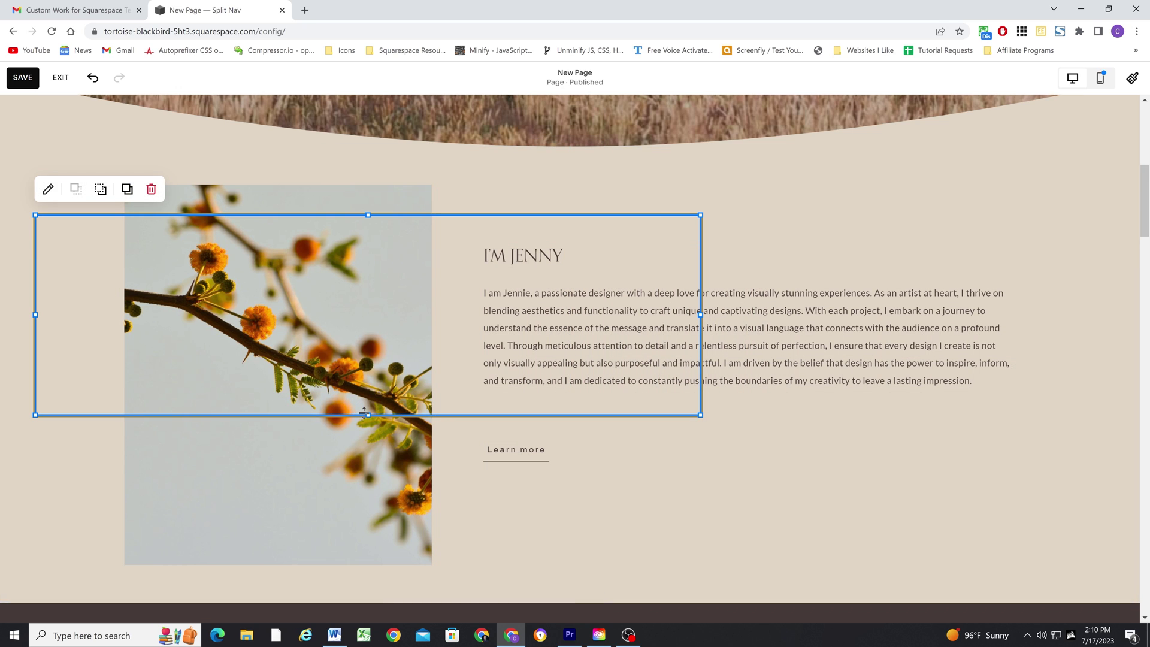
left_click_drag(364, 413, 402, 536)
left_click_drag(701, 373, 1061, 335)
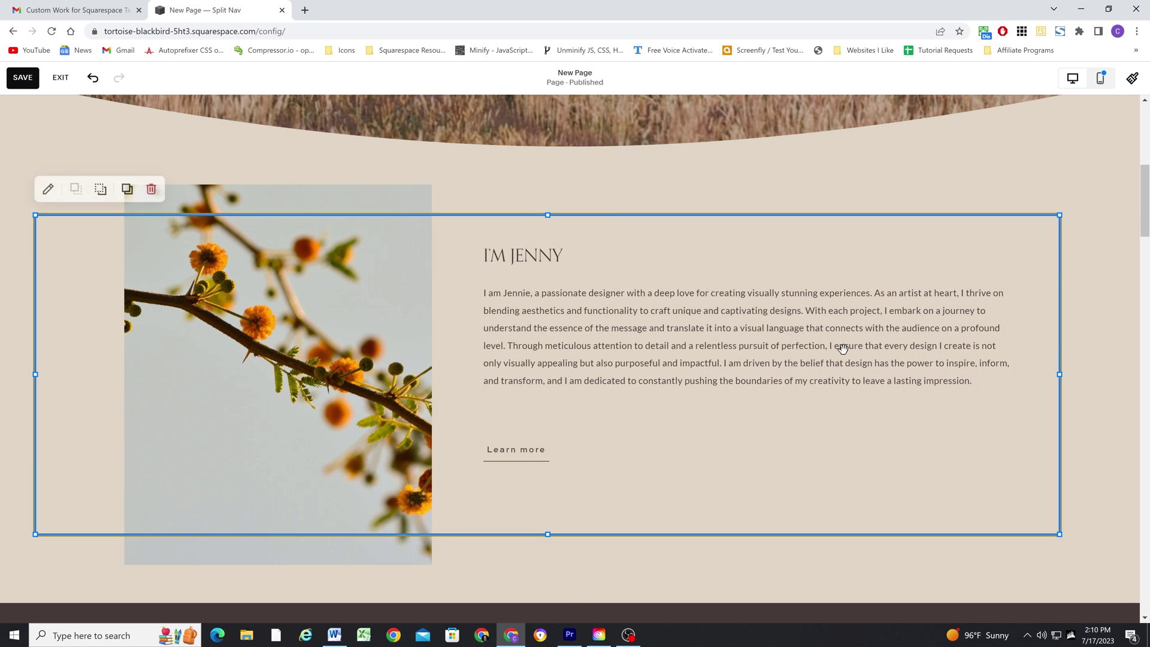
left_click_drag(40, 372, 80, 379)
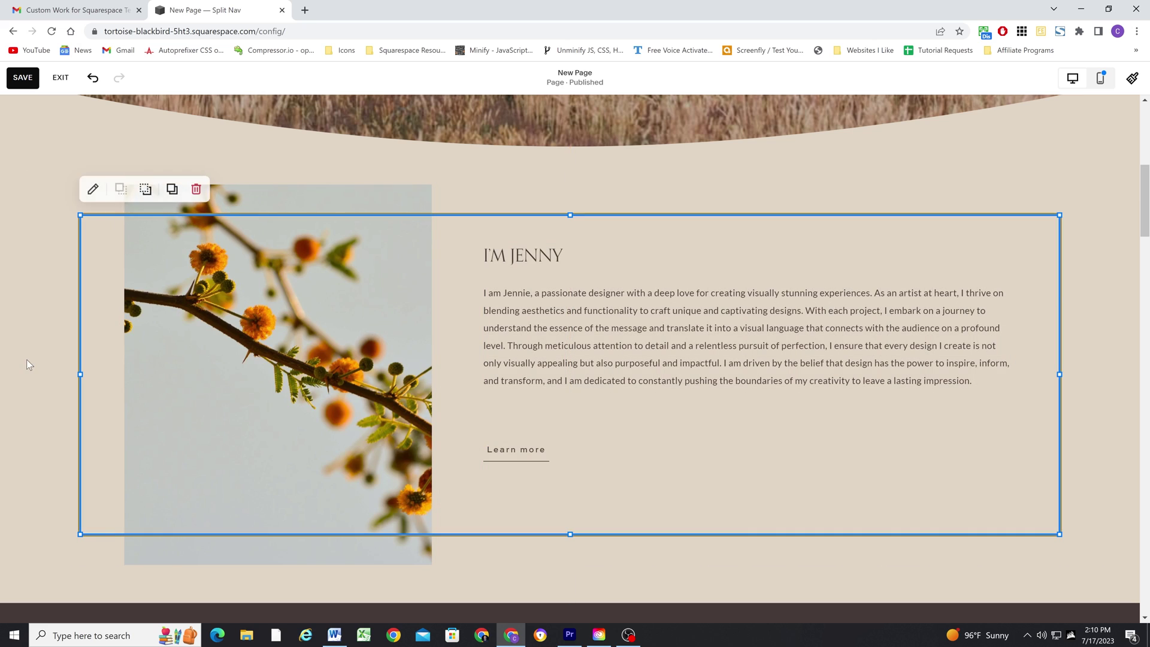
left_click(4, 380)
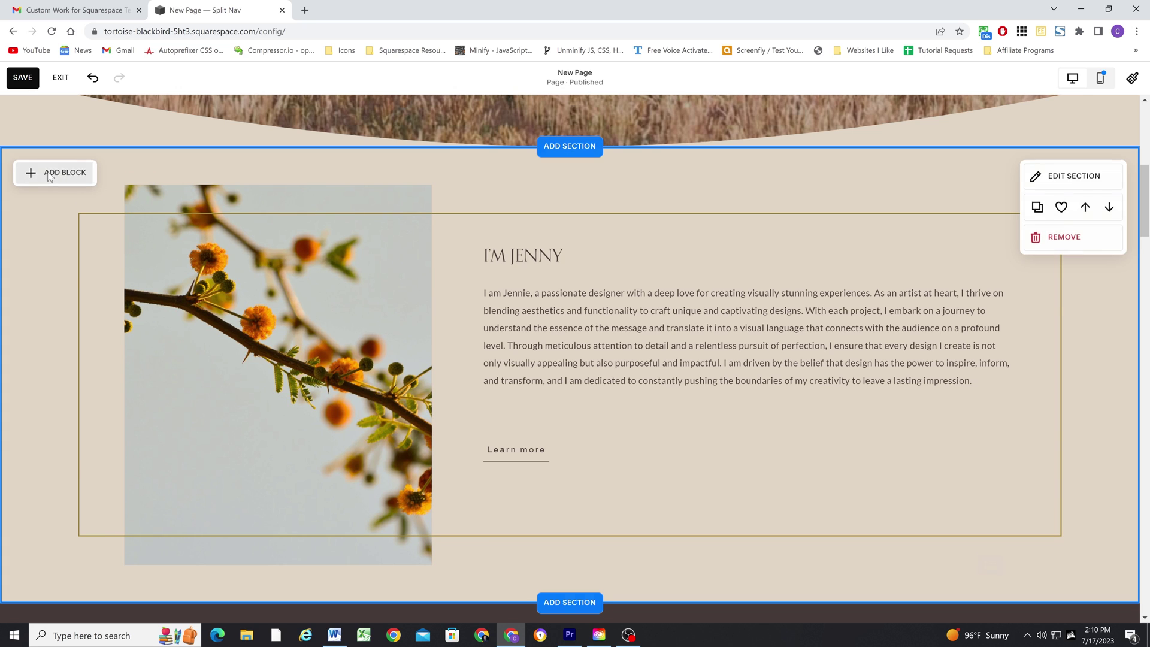
Add a text block above I'M JENNY reading 'Hello', styled as Heading 3
left_click(75, 174)
left_click(93, 254)
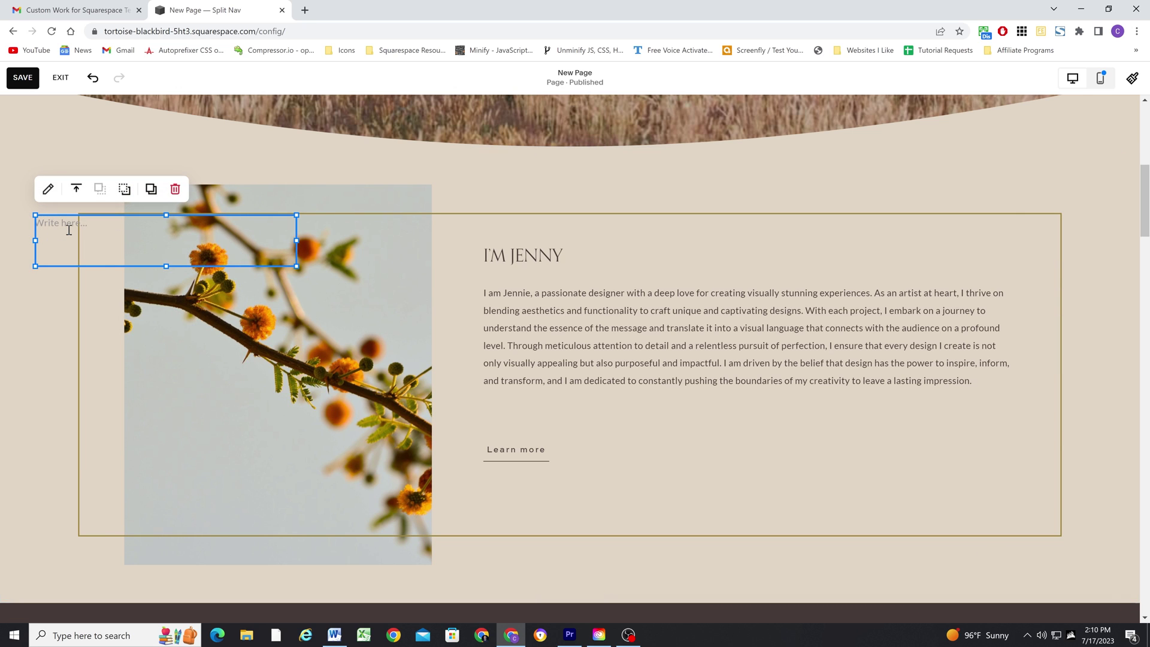
left_click_drag(49, 250, 505, 208)
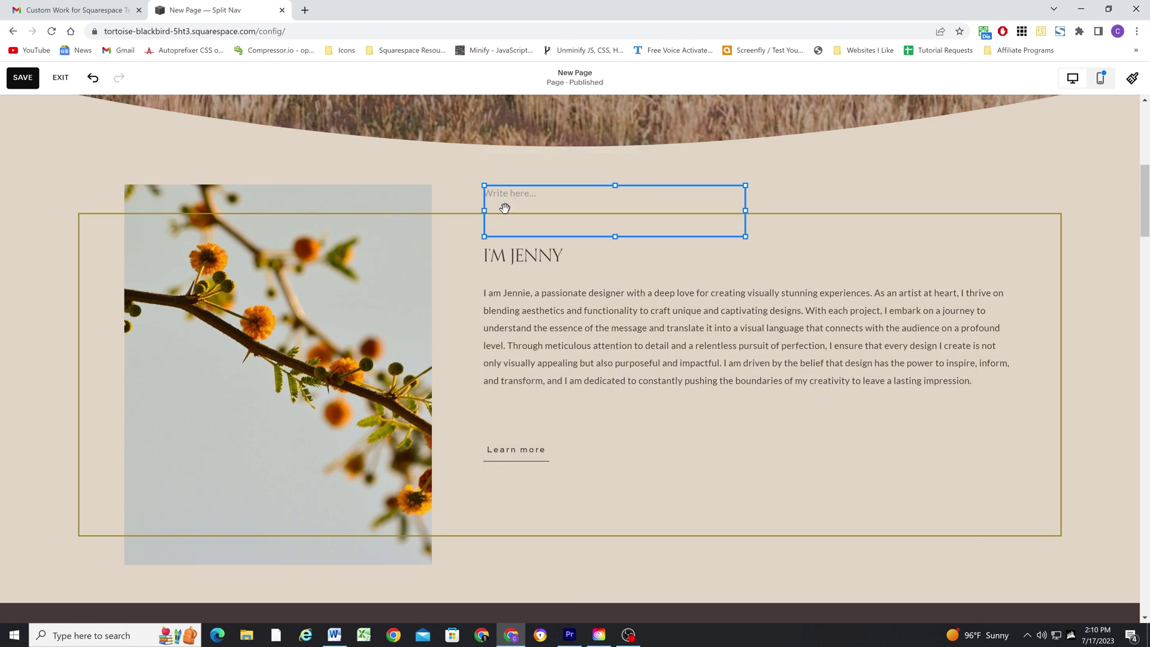
left_click(511, 194)
type("Hell")
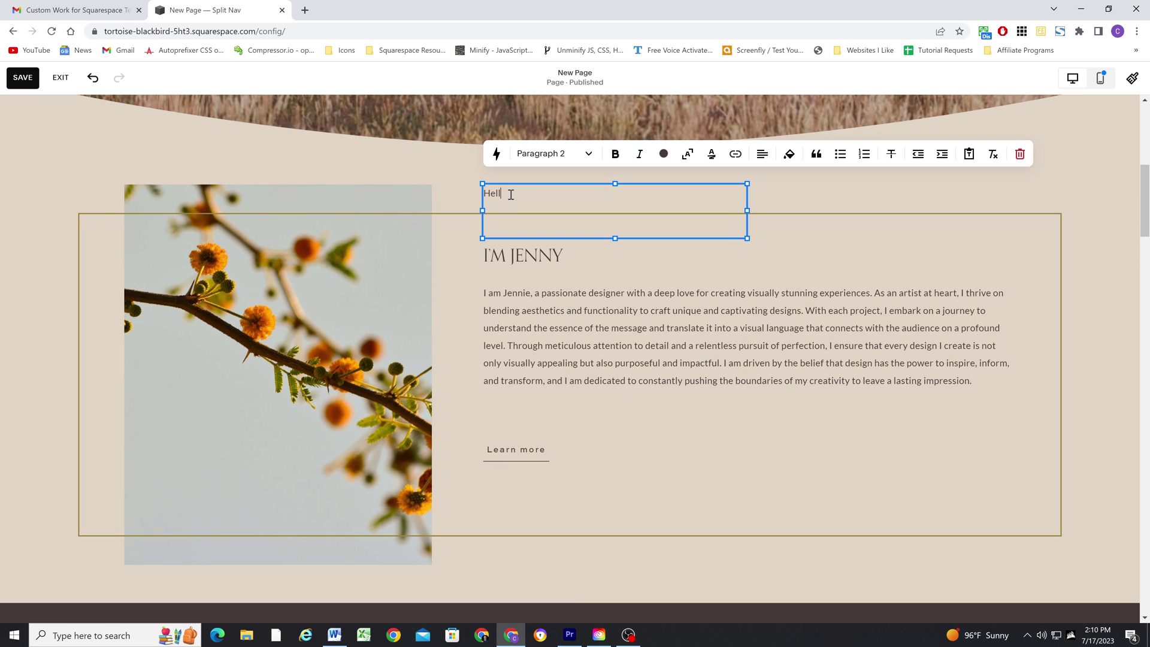
type("o")
double_click(511, 193)
left_click(552, 154)
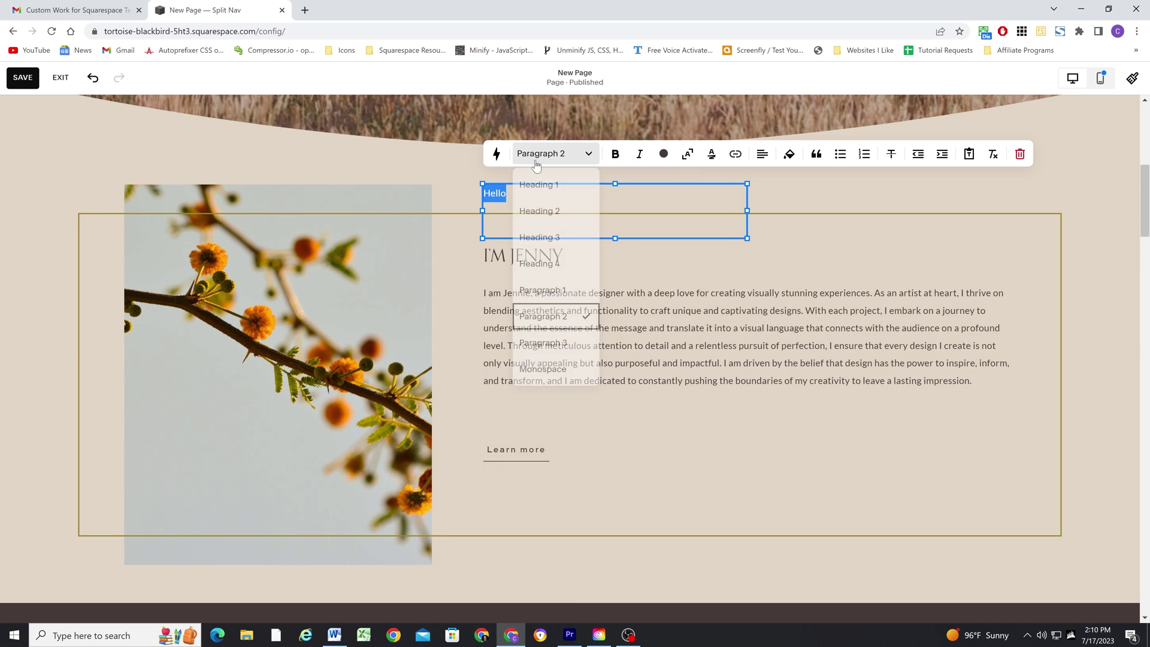
left_click(545, 237)
left_click(446, 183)
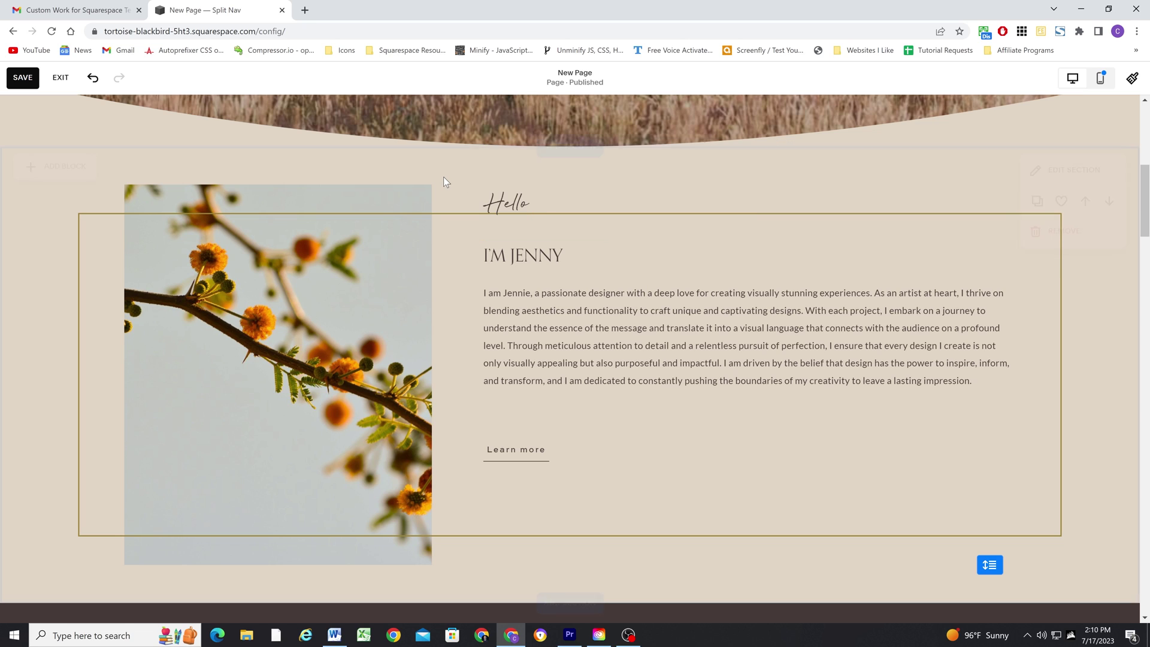
Adjust the Hello block's height and set its vertical alignment to center
left_click(507, 211)
left_click_drag(616, 237, 622, 194)
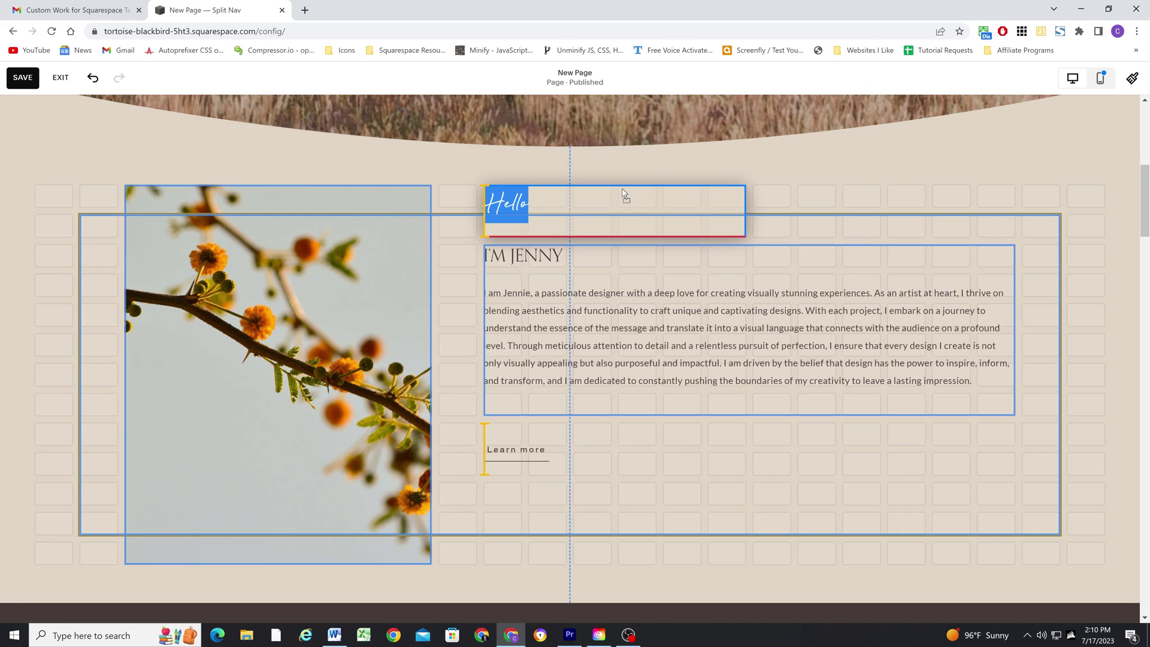
left_click_drag(614, 244, 640, 212)
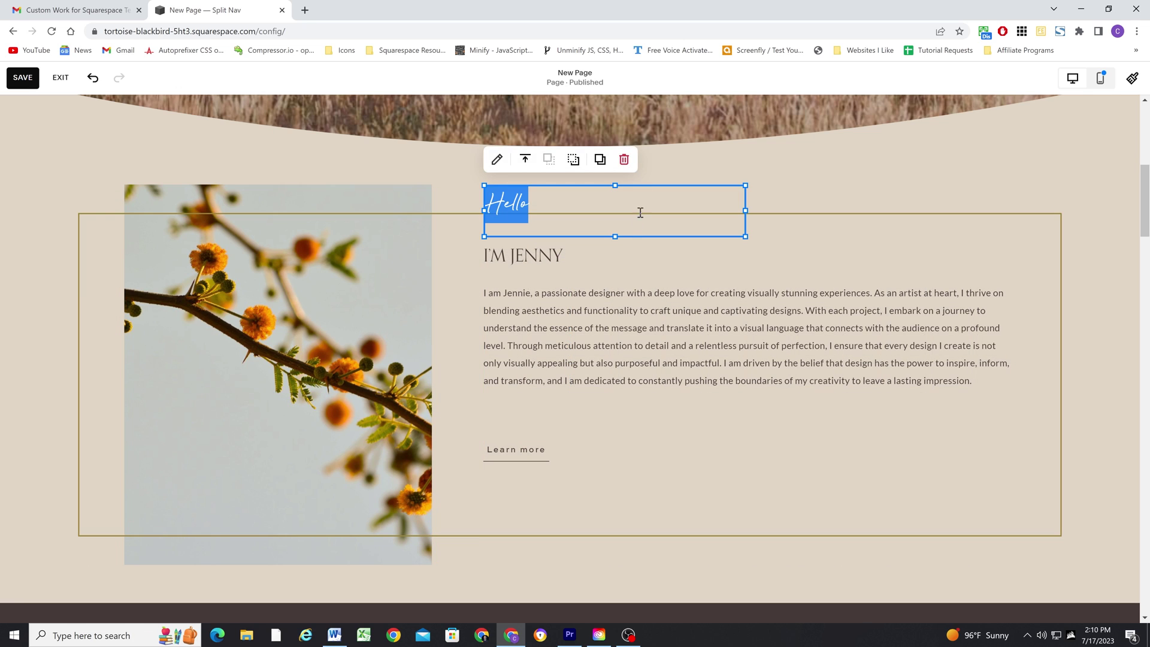
left_click(803, 192)
double_click(609, 206)
left_click(525, 159)
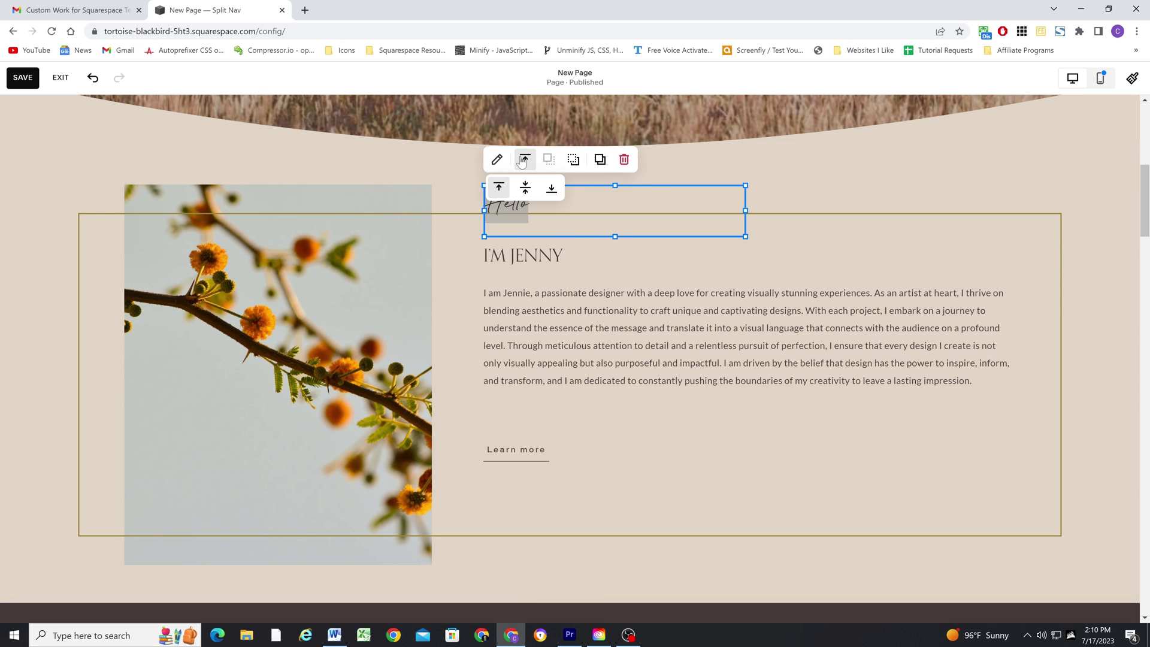
left_click(525, 187)
left_click(841, 195)
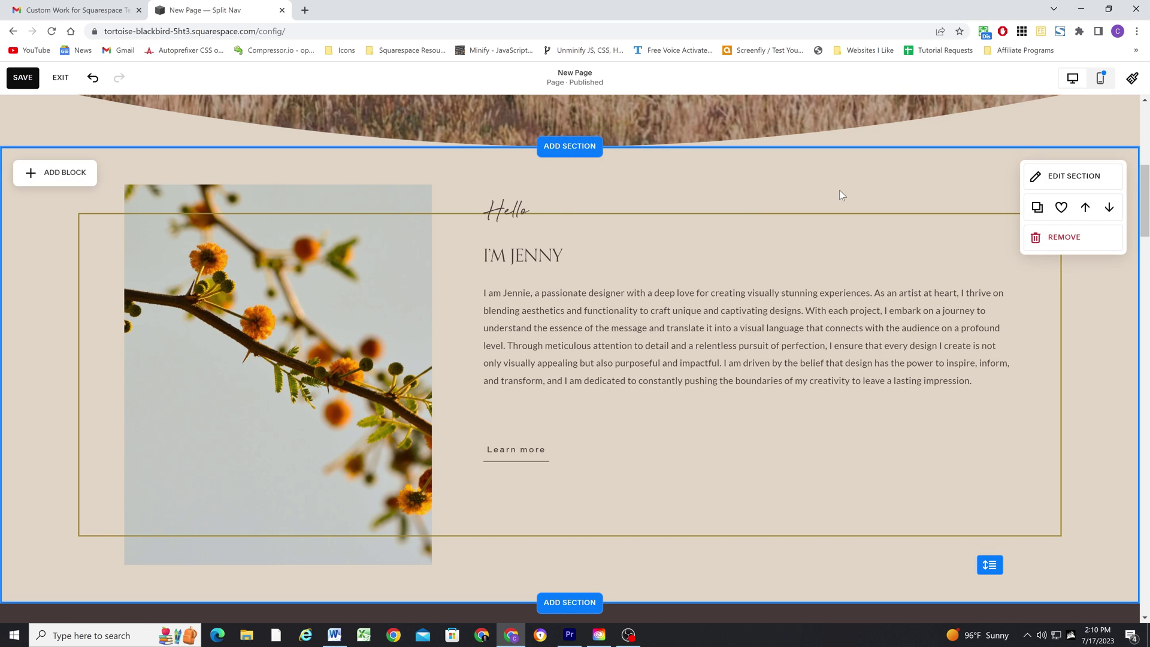
double_click(526, 211)
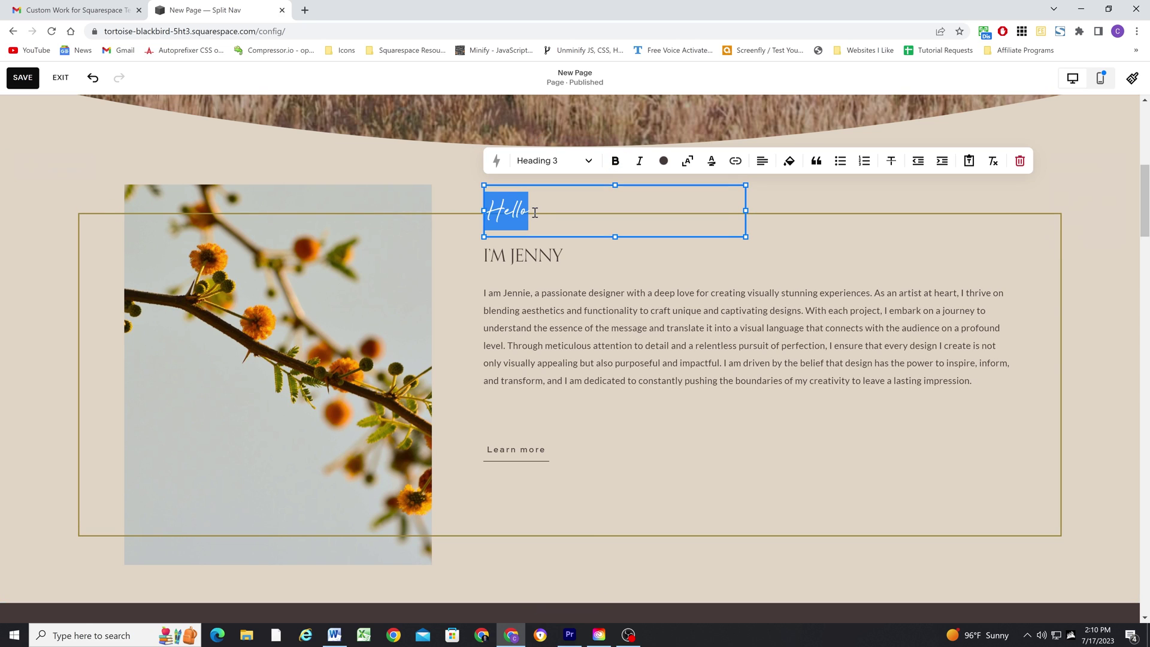
left_click_drag(533, 211, 483, 210)
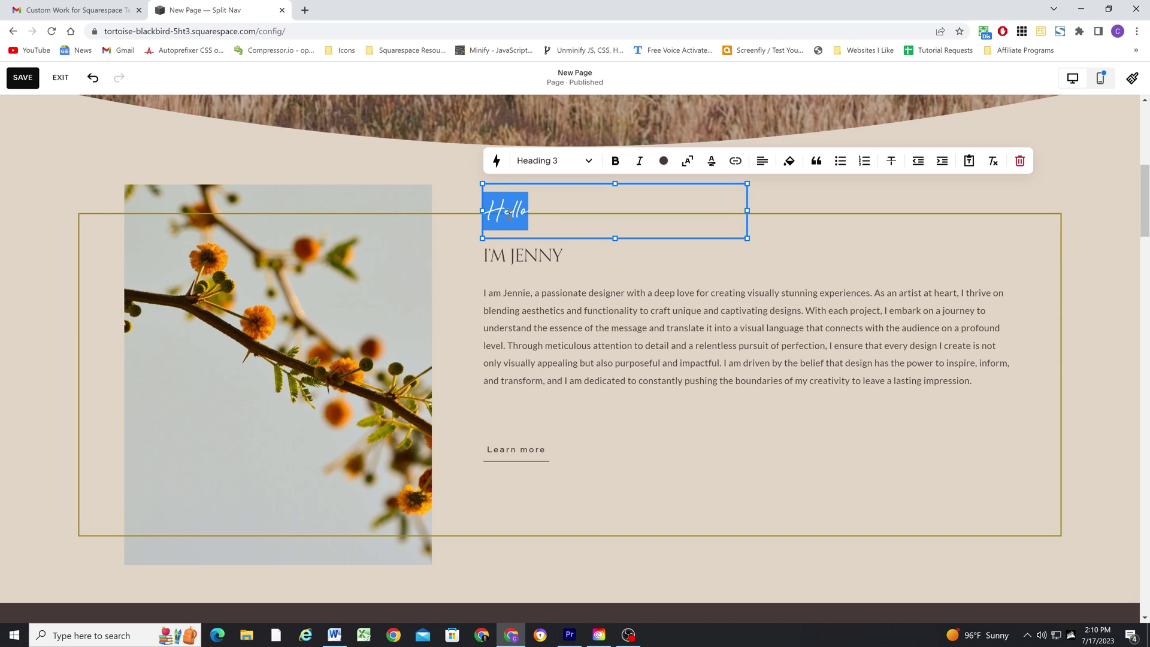
Give 'Hello' a marker-style highlight in the beige palette colour matching the background
left_click(710, 161)
left_click(841, 251)
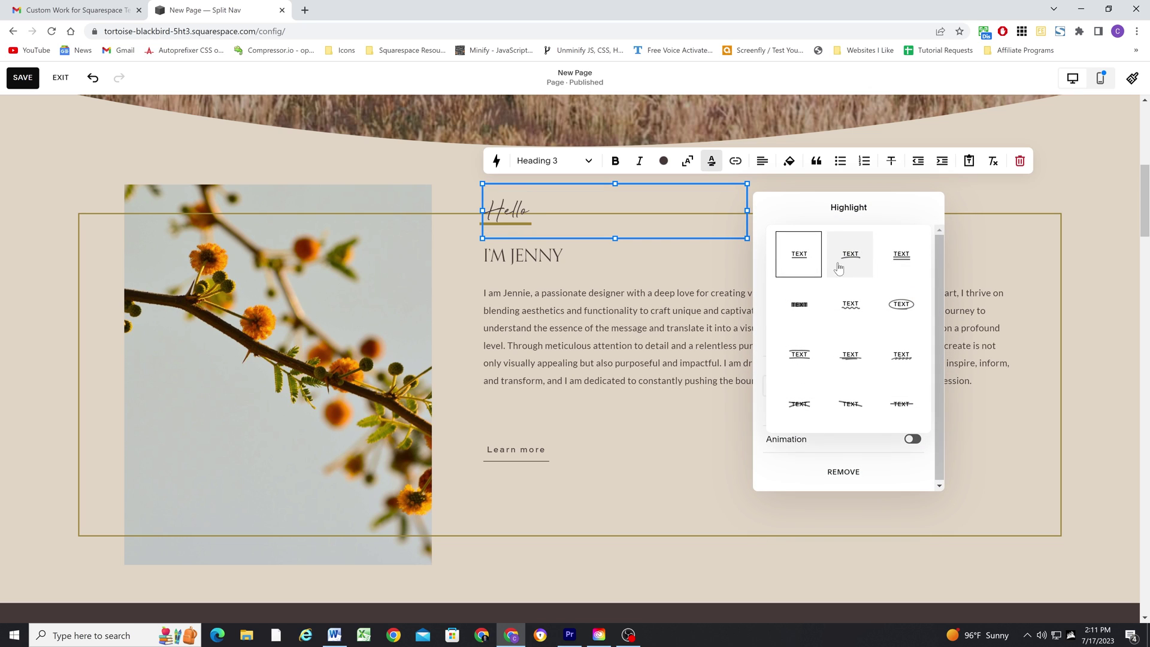
left_click(796, 307)
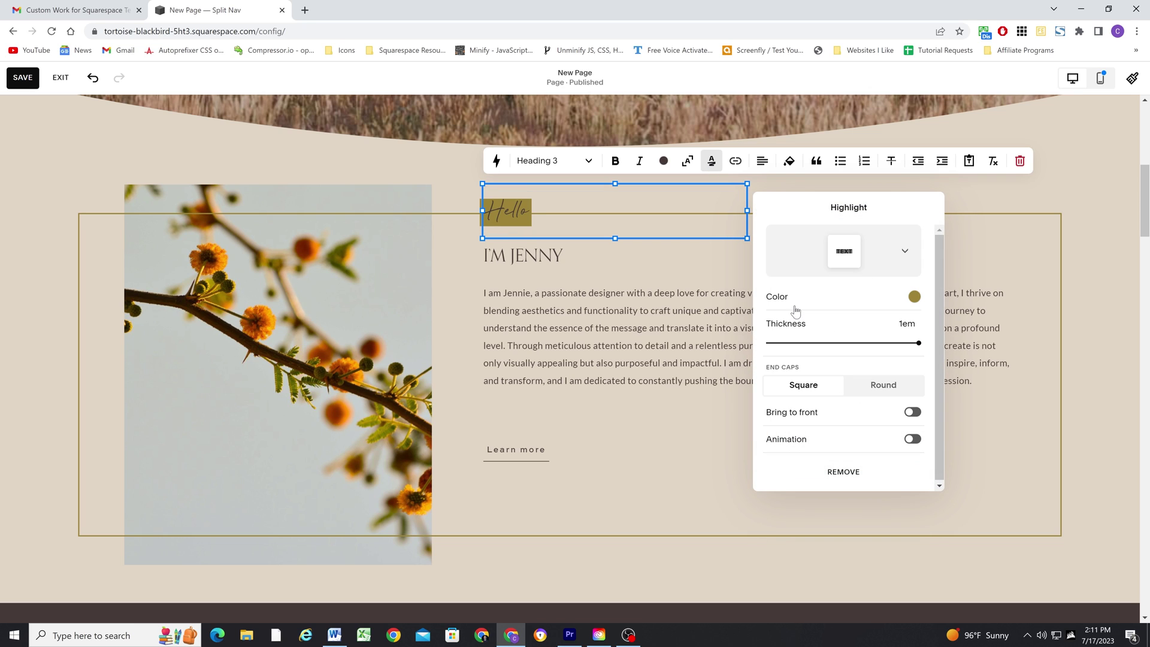
left_click(915, 297)
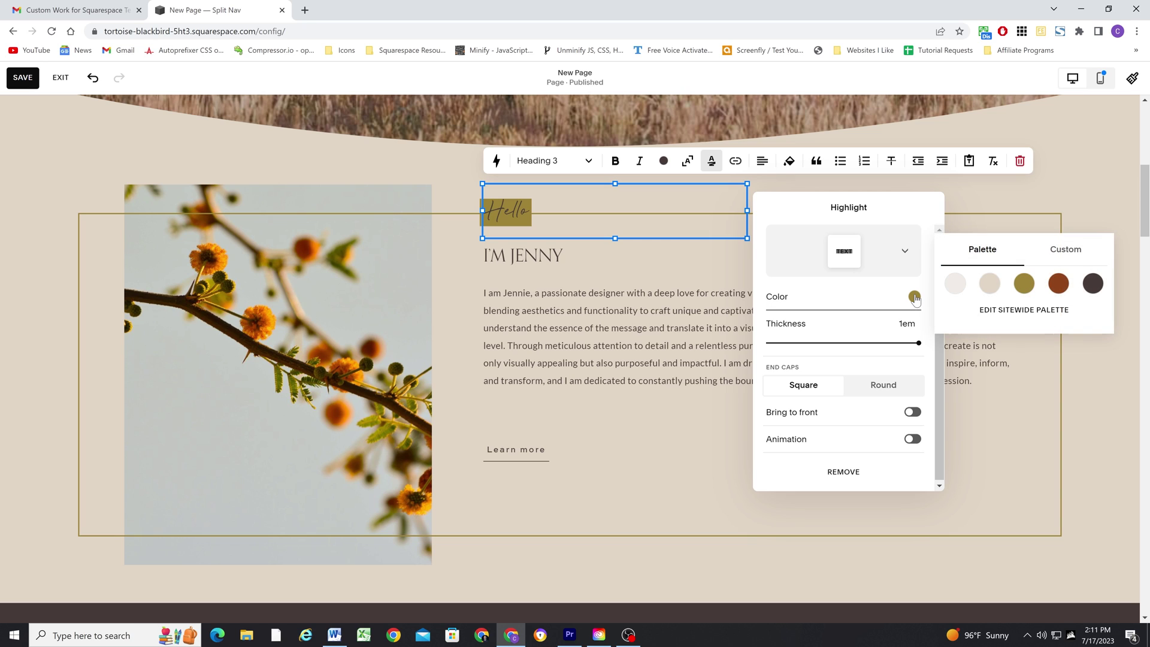
left_click(993, 279)
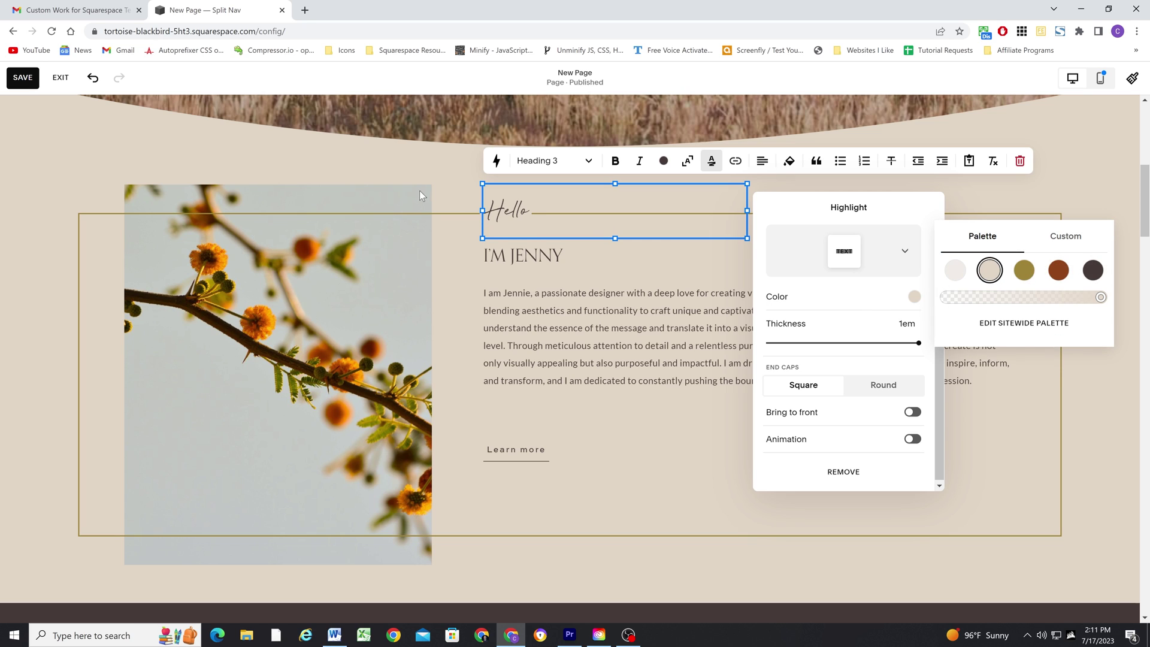
left_click(456, 172)
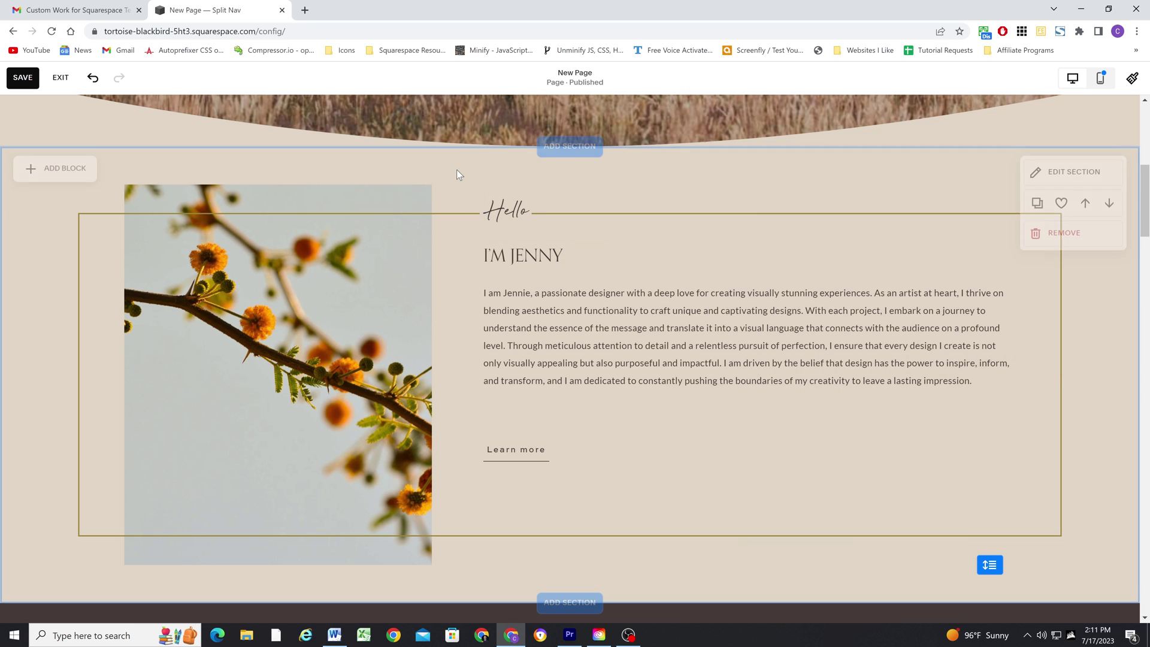
Widen the Hello block and move it back into the text column above I'M JENNY
left_click(520, 220)
left_click_drag(486, 212, 443, 215)
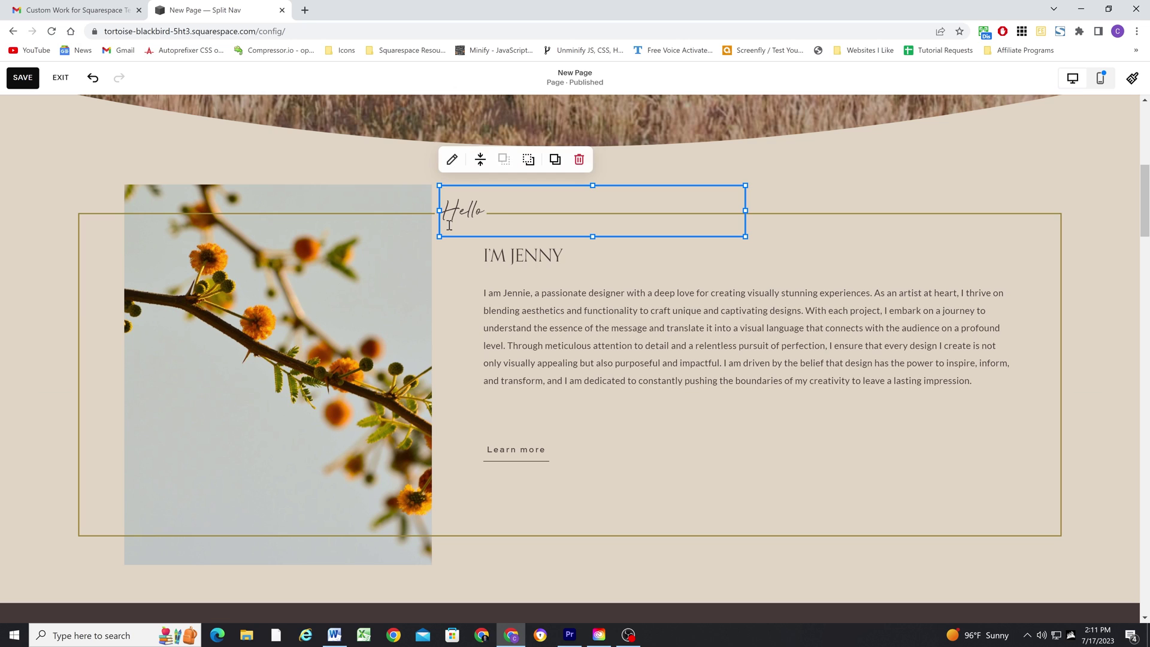
left_click(769, 179)
left_click_drag(599, 201, 824, 200)
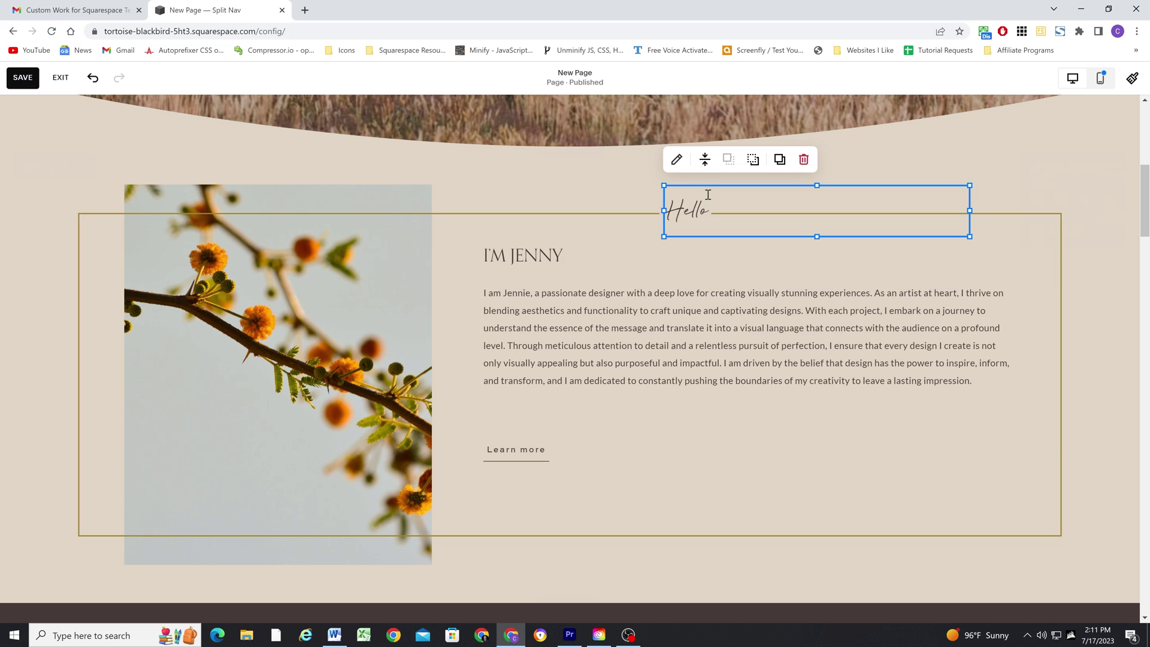
left_click(916, 162)
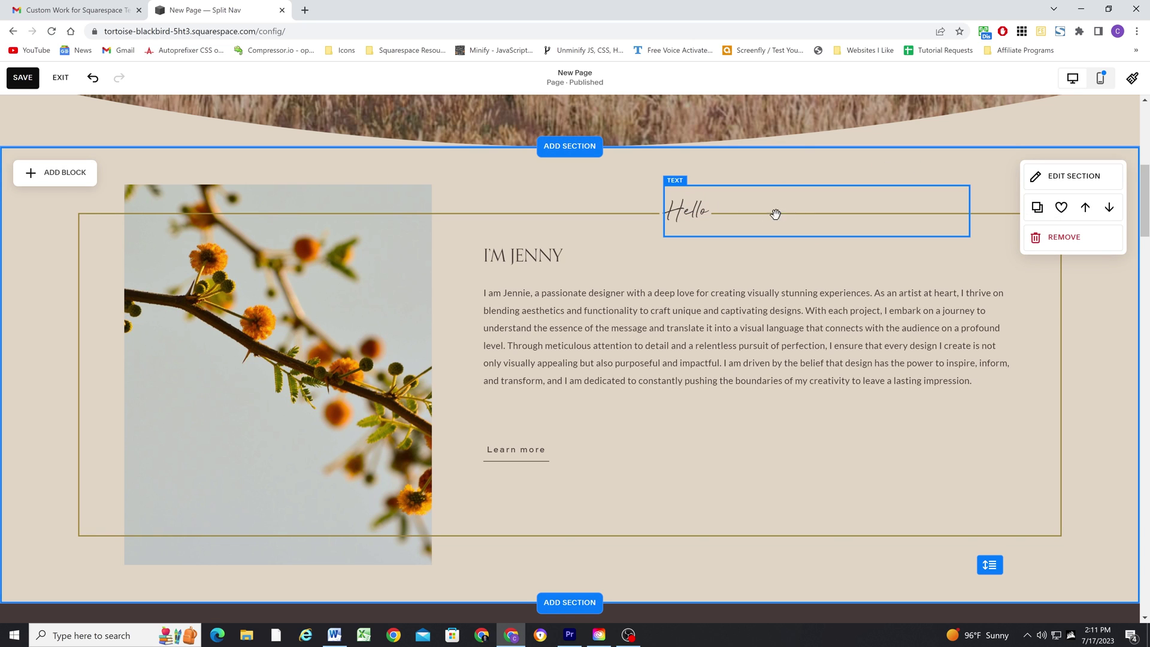
left_click_drag(775, 214, 659, 201)
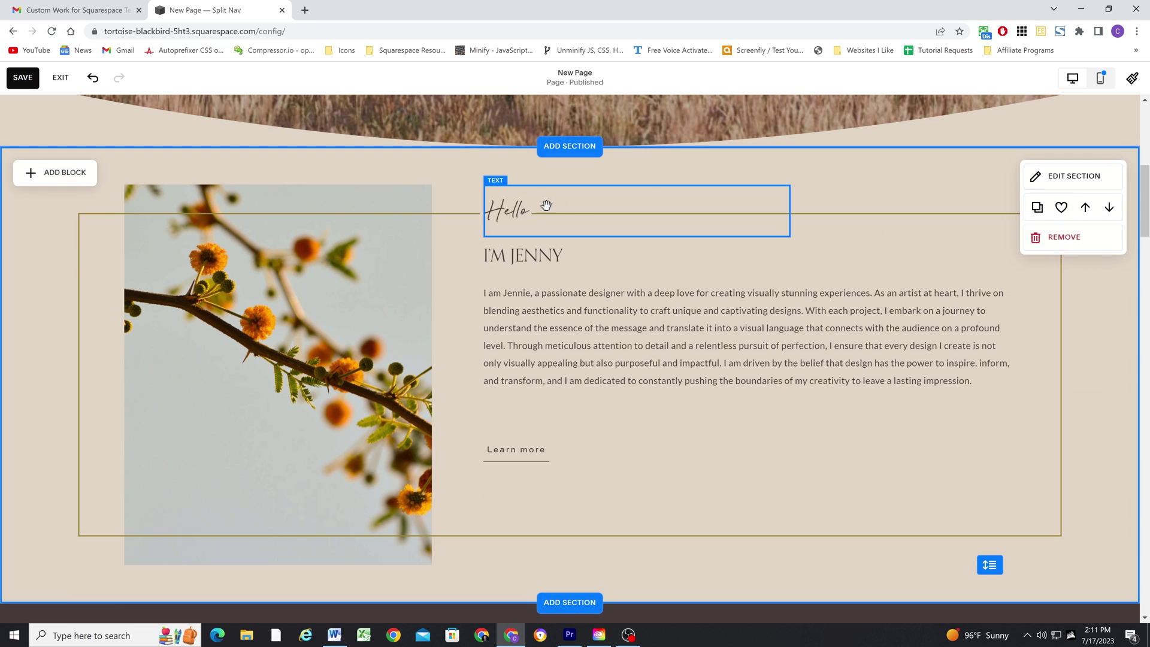
Extend the heading text to read 'Hello there'
left_click(833, 184)
left_click(529, 211)
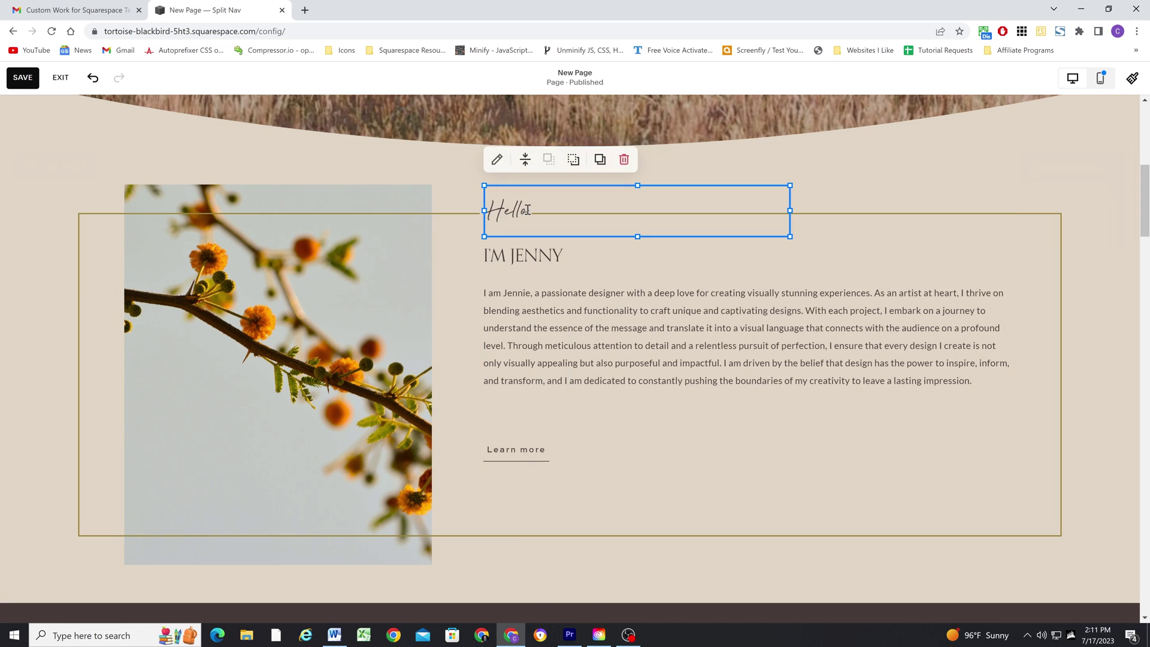
type("there")
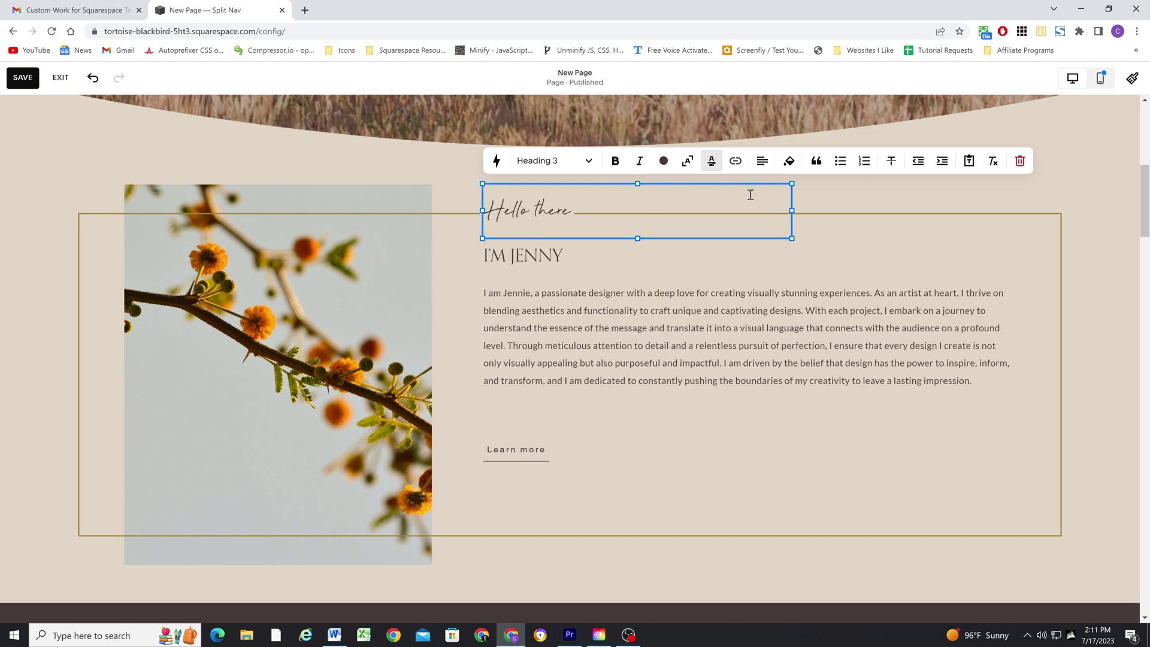
left_click(863, 181)
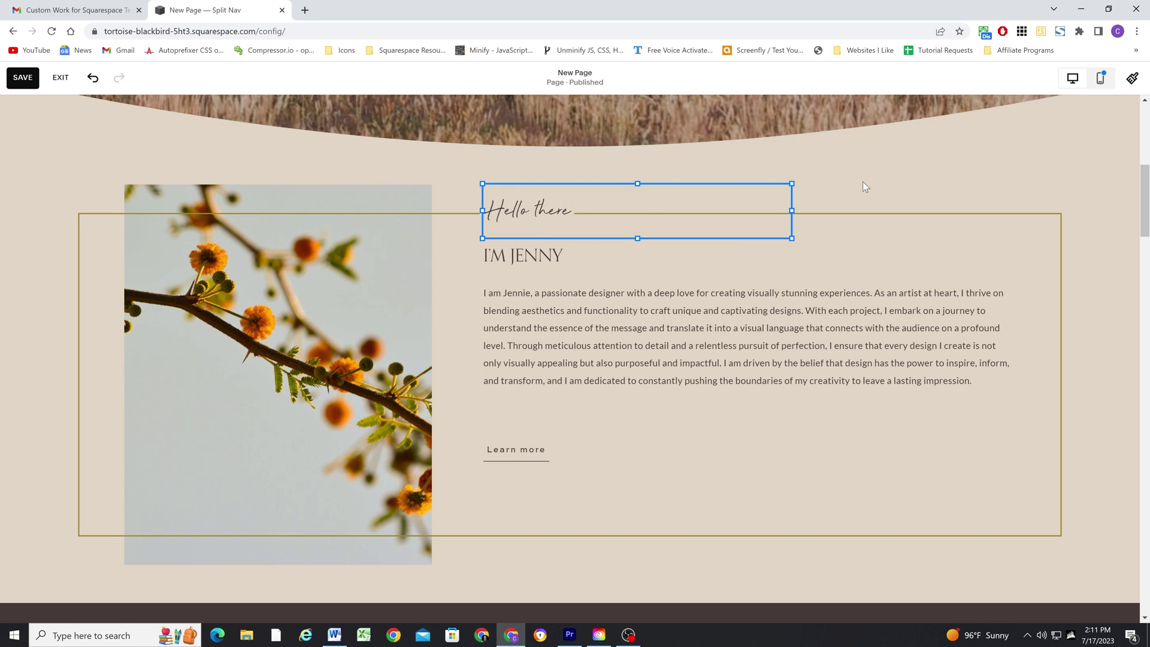
Narrow the Hello there block to its text and check the layout in a smaller browser window
left_click(681, 205)
left_click_drag(790, 210, 616, 202)
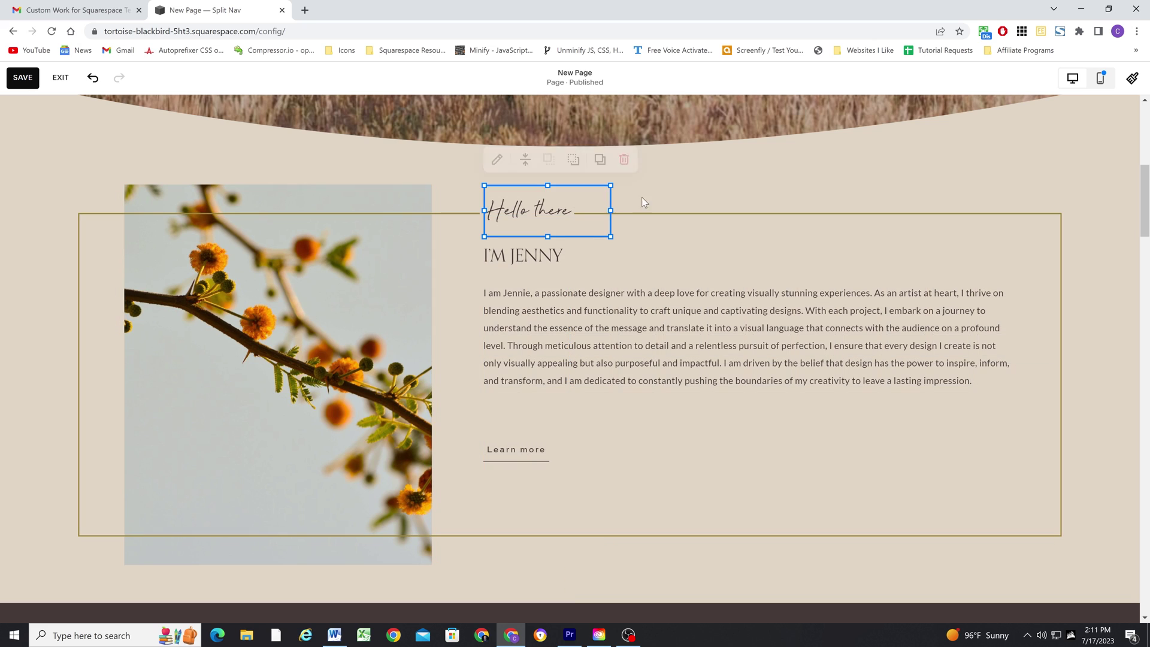
left_click(642, 198)
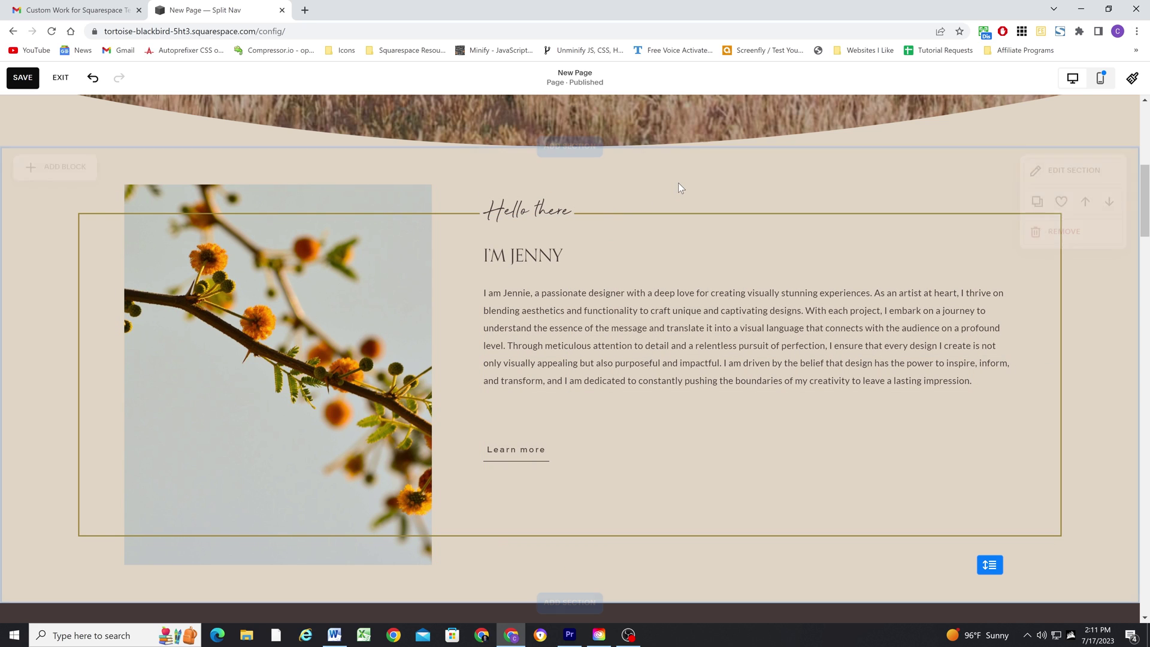
left_click(1108, 9)
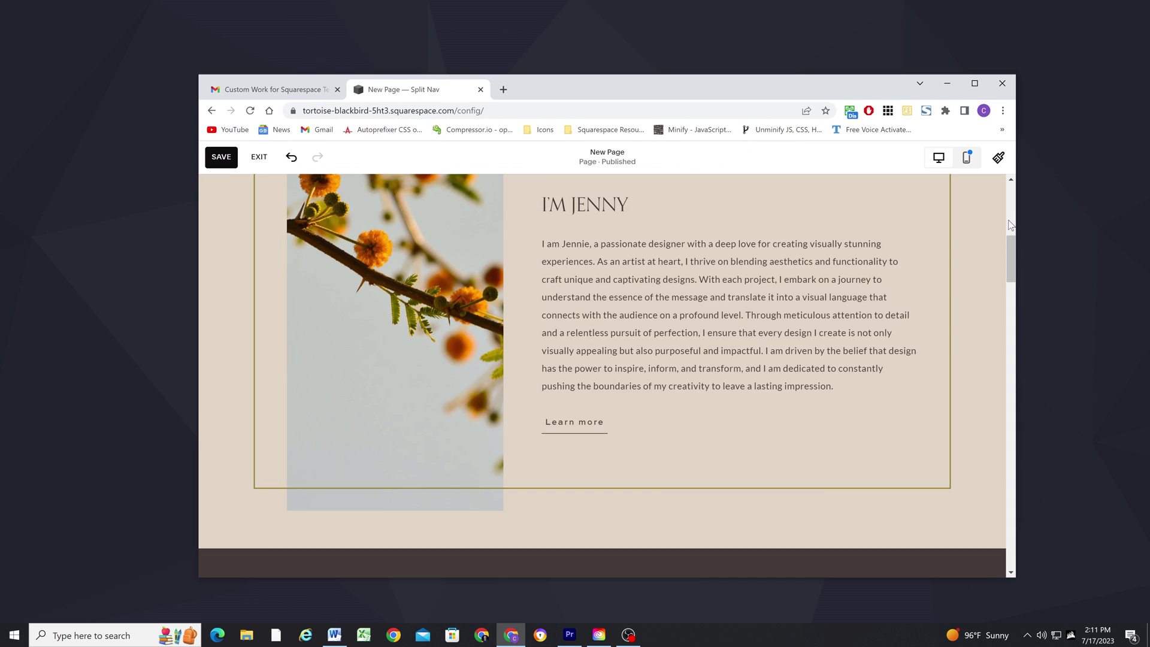
scroll(949, 260, "up", 4)
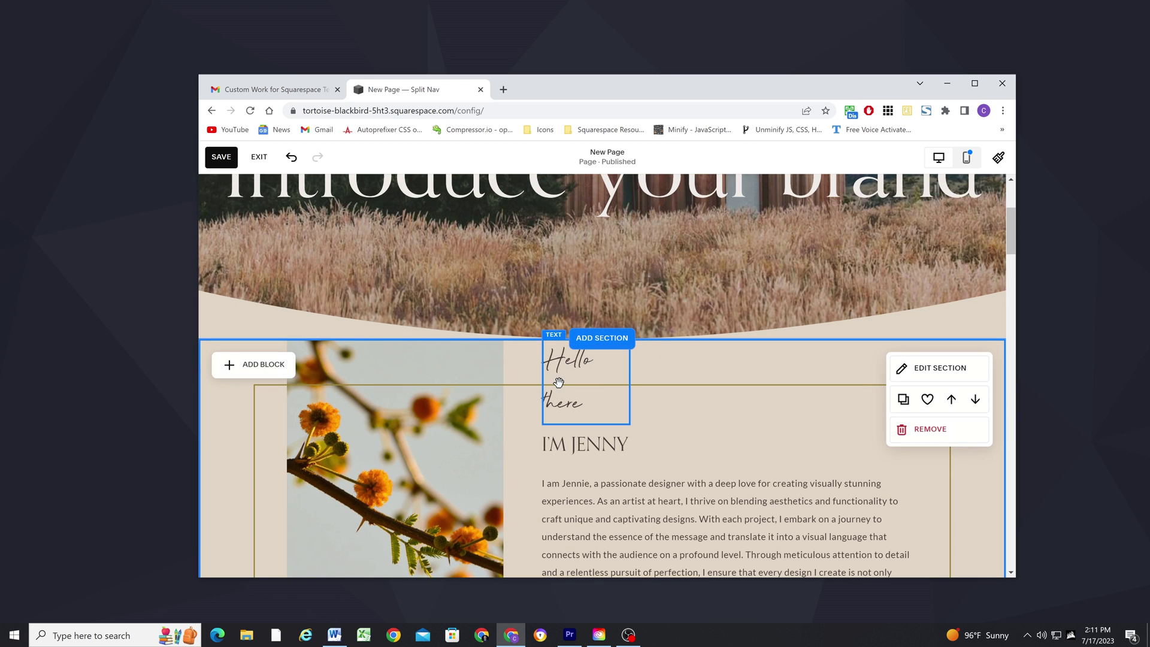
left_click_drag(1017, 277, 1053, 271)
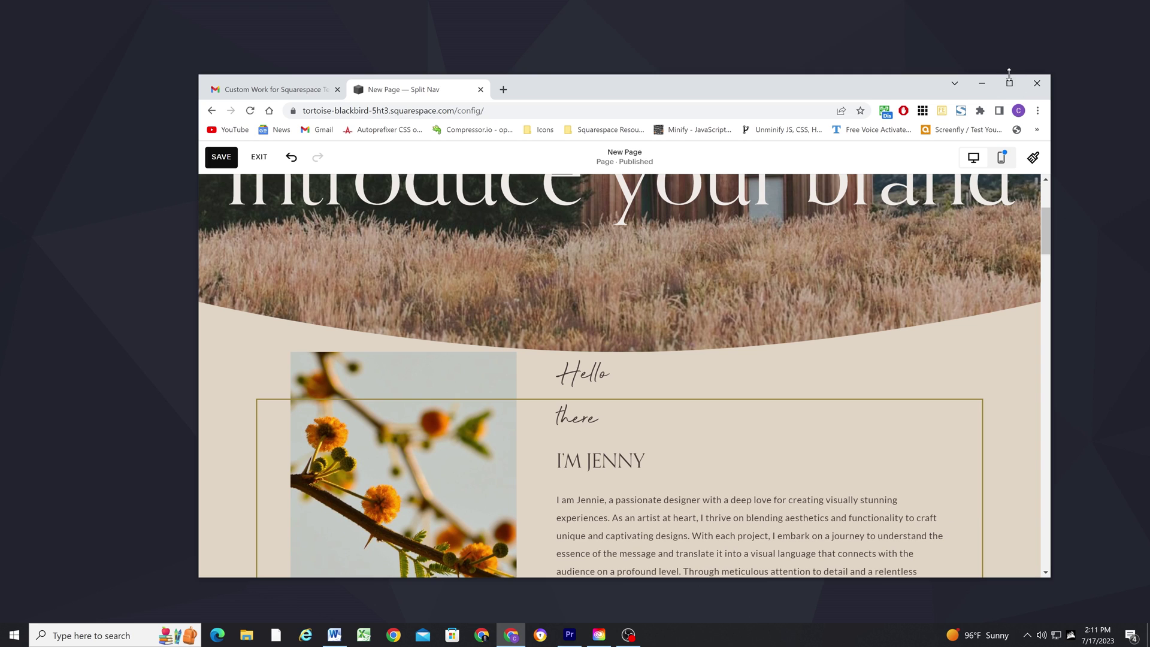
left_click(1010, 83)
Stretch the Hello there block to the gold border's right edge and test reflow at different window widths
left_click(534, 423)
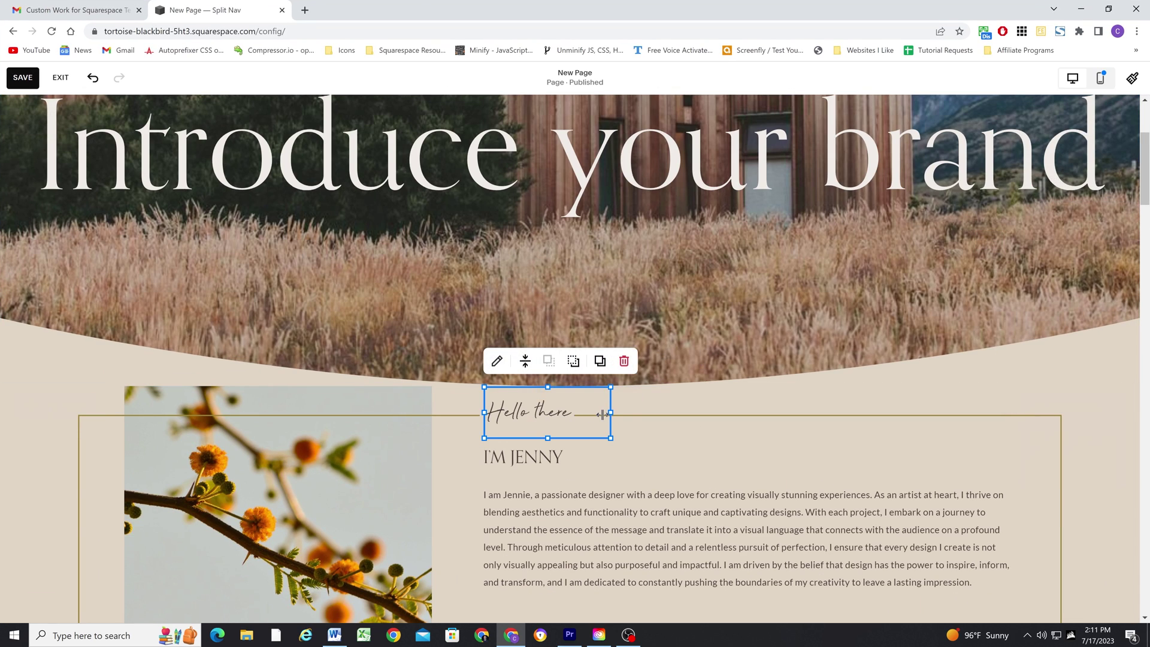
left_click_drag(611, 413, 1047, 397)
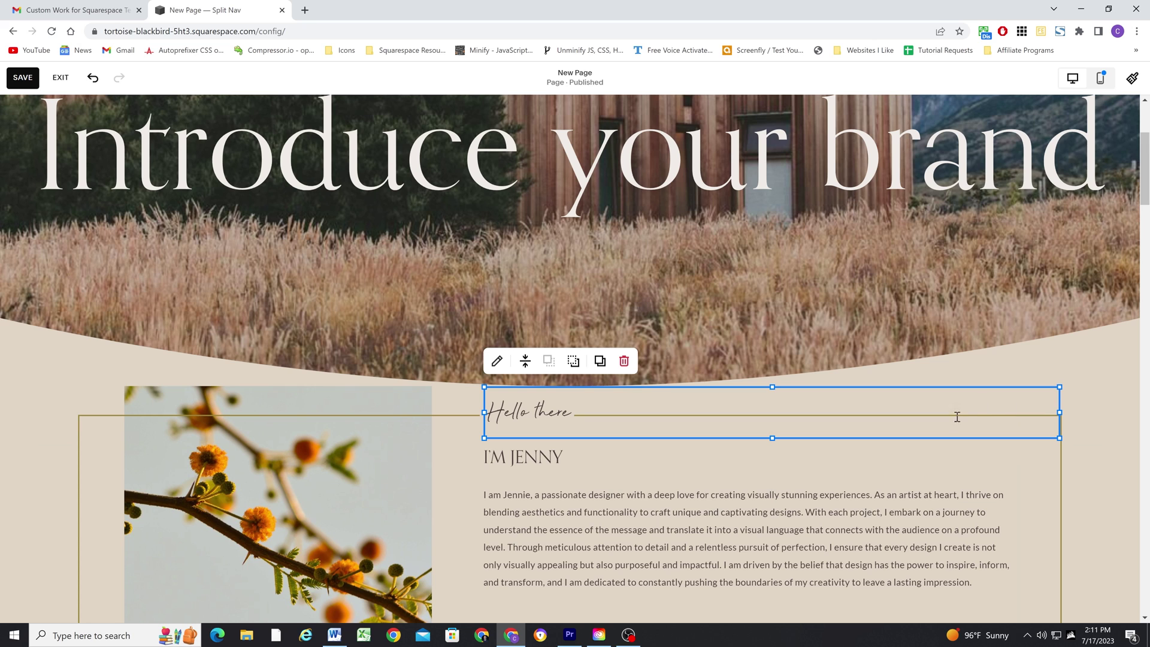
left_click(1108, 8)
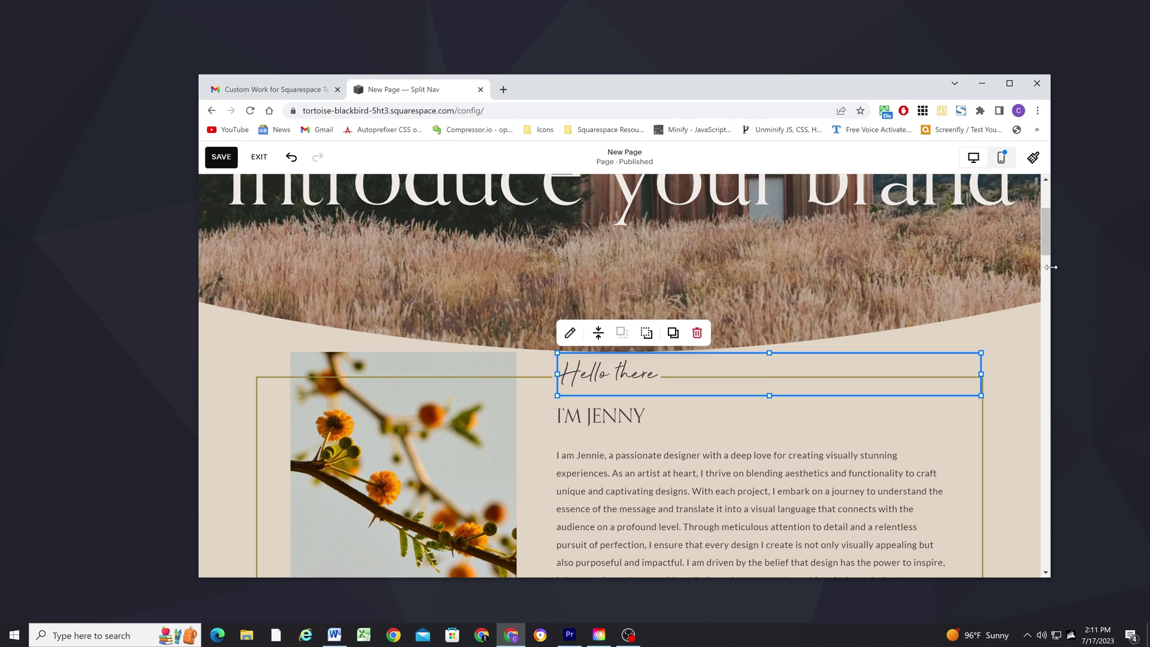
left_click_drag(1052, 268, 839, 267)
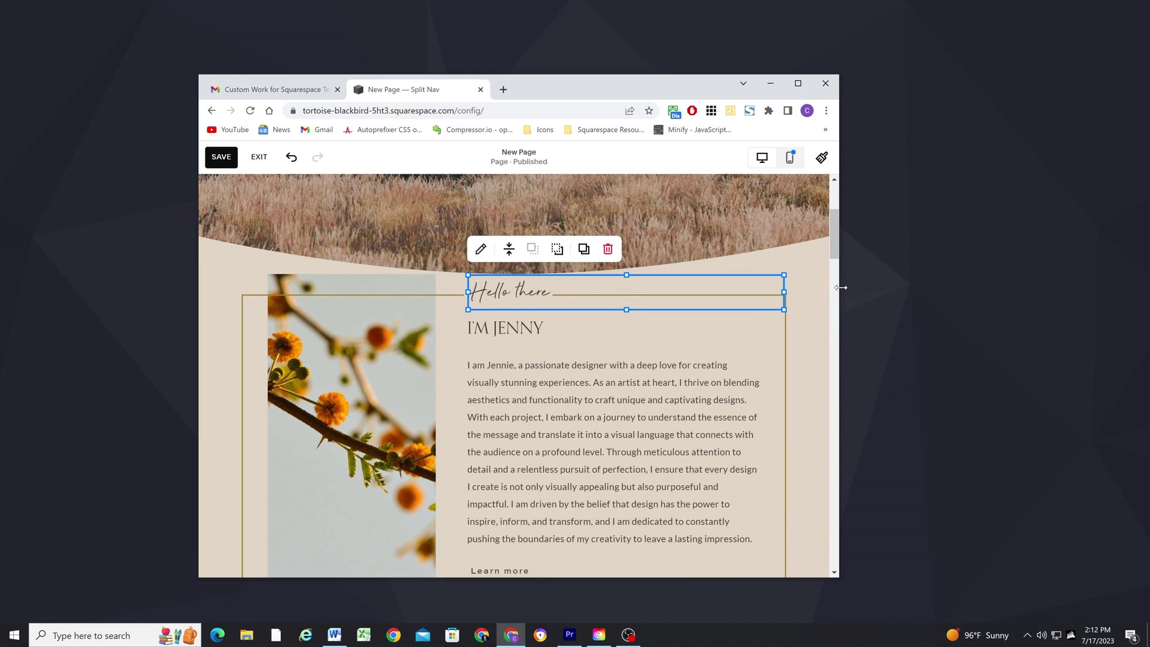
left_click_drag(840, 288, 929, 290)
left_click(887, 83)
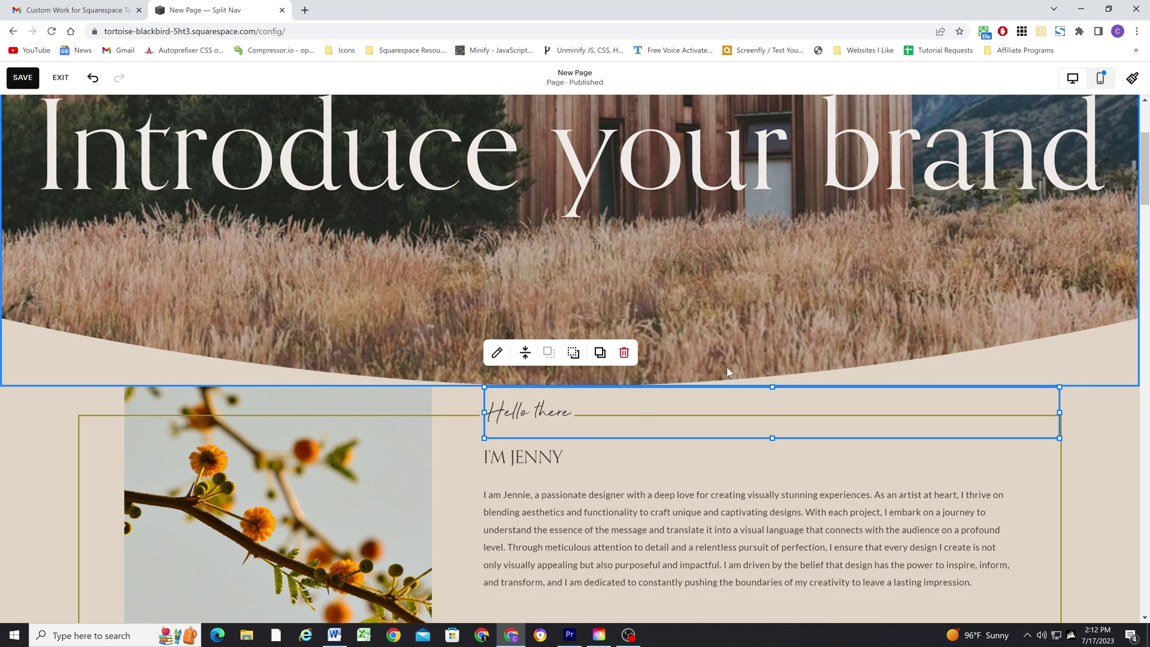
Save the page, exit the editor, and open the Design settings menu
scroll(561, 372, "down", 1)
left_click(468, 345)
scroll(461, 311, "down", 2)
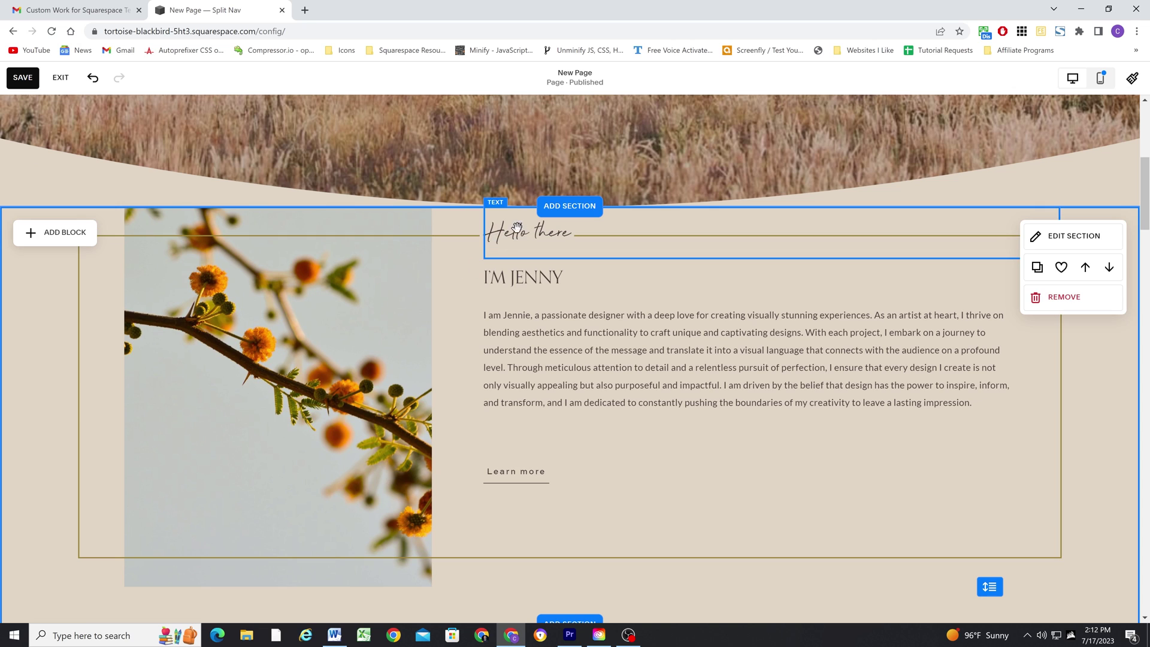
left_click(888, 229)
left_click(1113, 395)
scroll(1111, 386, "down", 1)
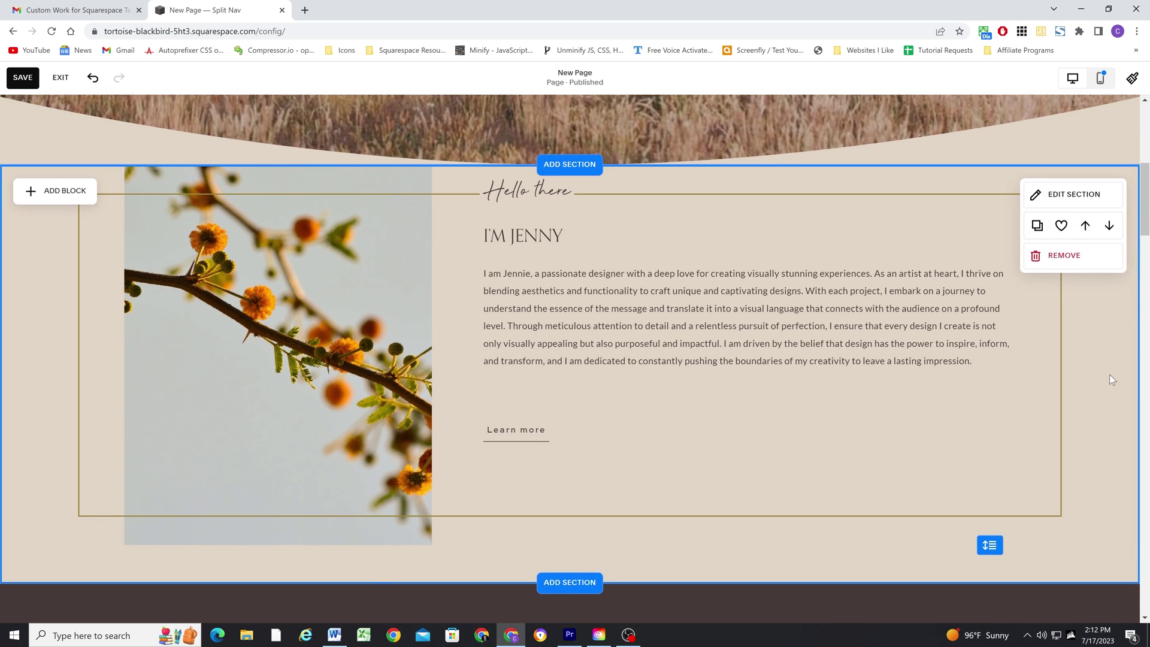
scroll(1109, 375, "up", 1)
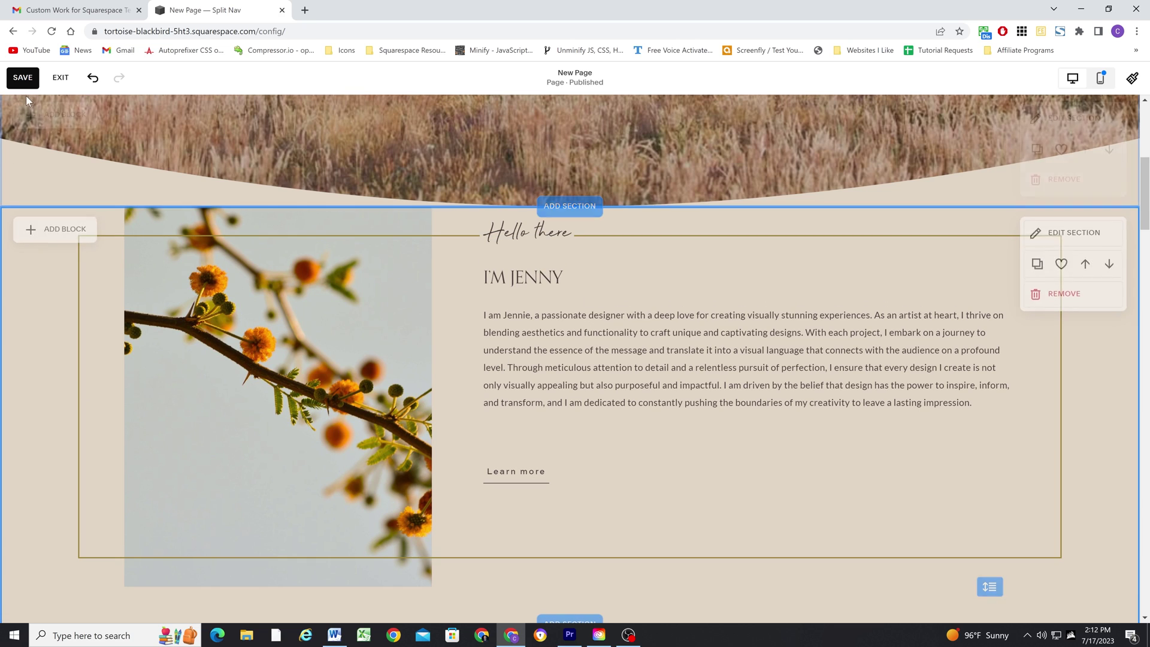
left_click(24, 78)
left_click(60, 78)
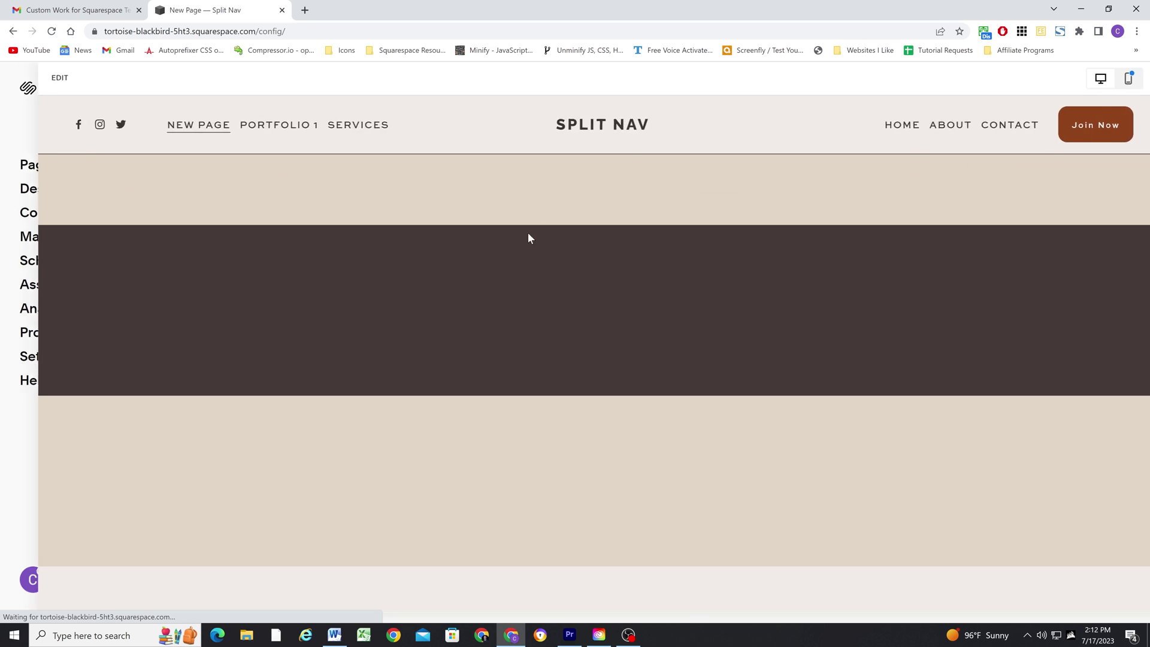
scroll(647, 386, "down", 3)
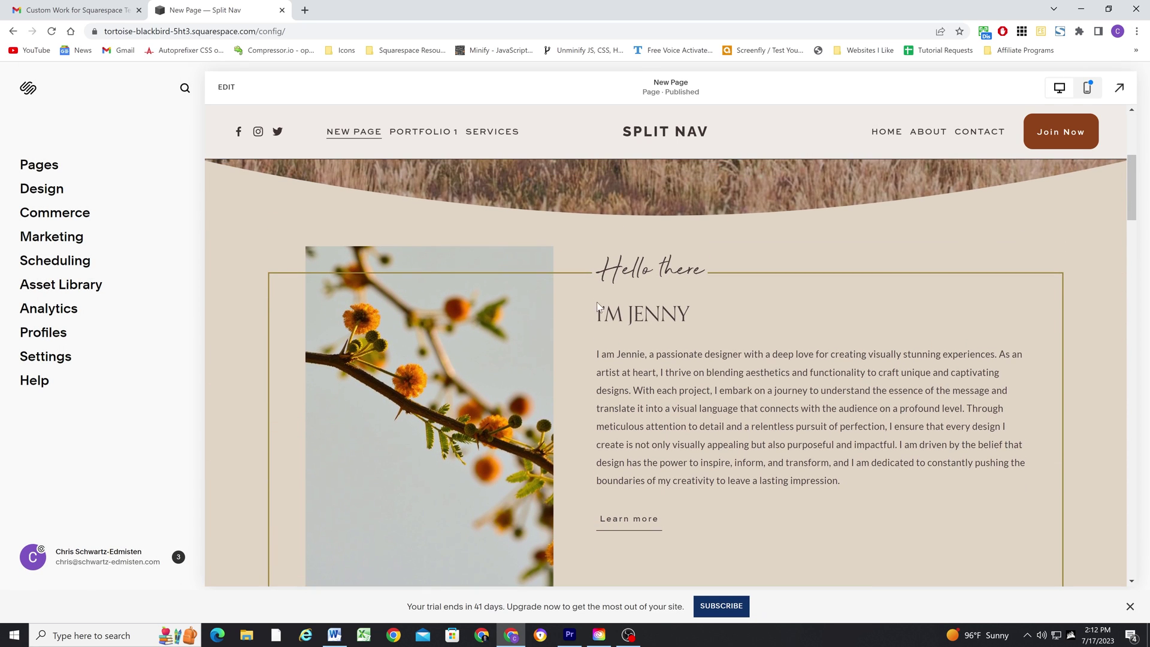
left_click(41, 188)
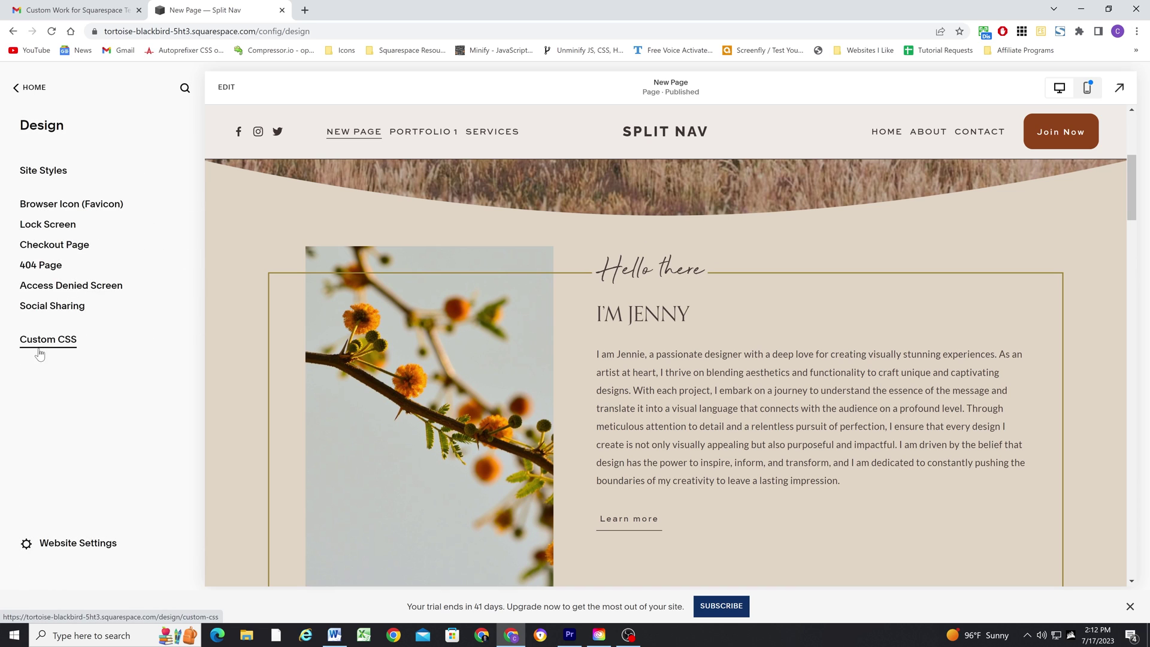
In Custom CSS, uncomment the marker highlight rule transform: scaleX(1.2)!important and save
left_click(38, 340)
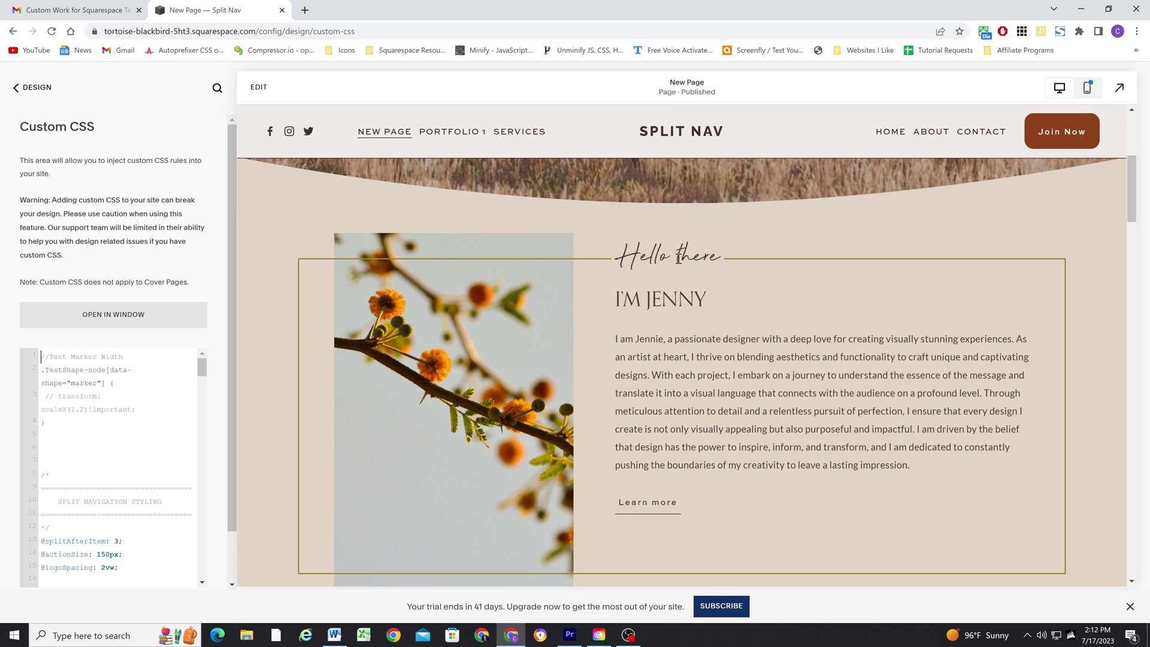
left_click_drag(108, 369, 104, 387)
left_click(106, 383)
key("ctrl+slash")
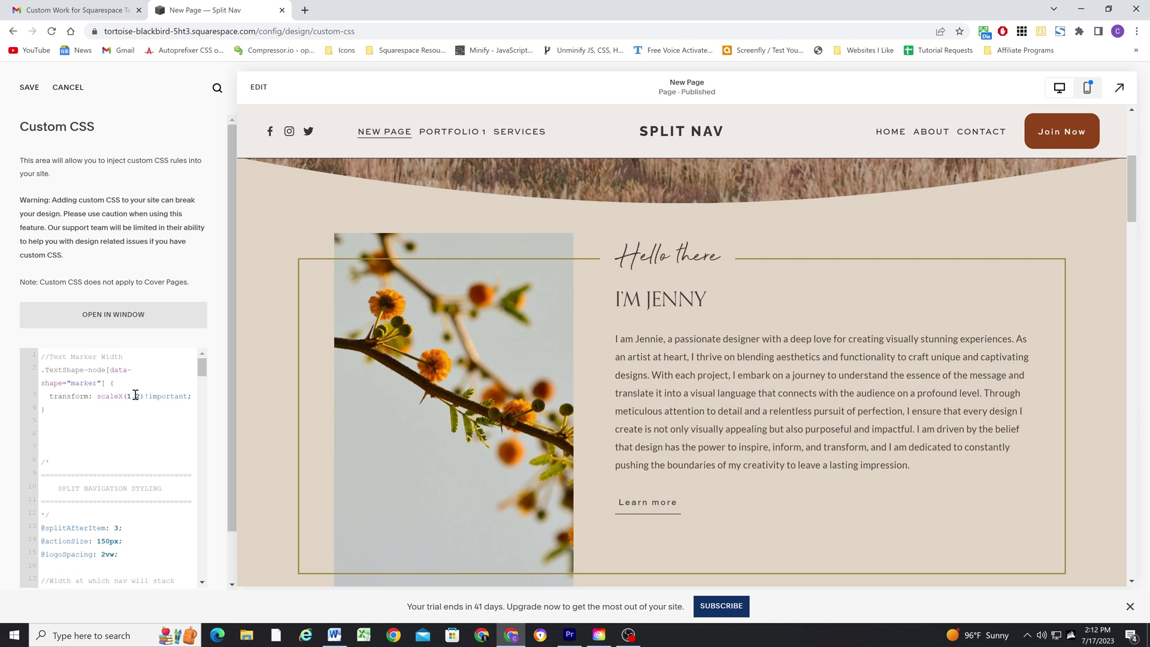
key("ctrl+slash")
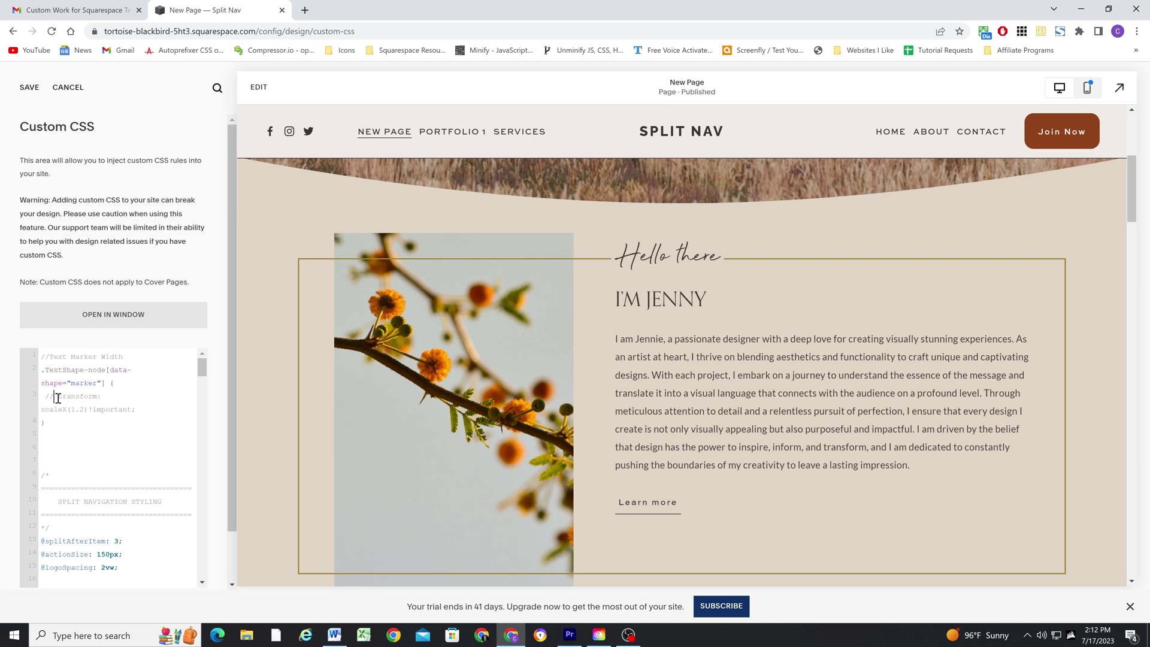
key("ctrl+slash")
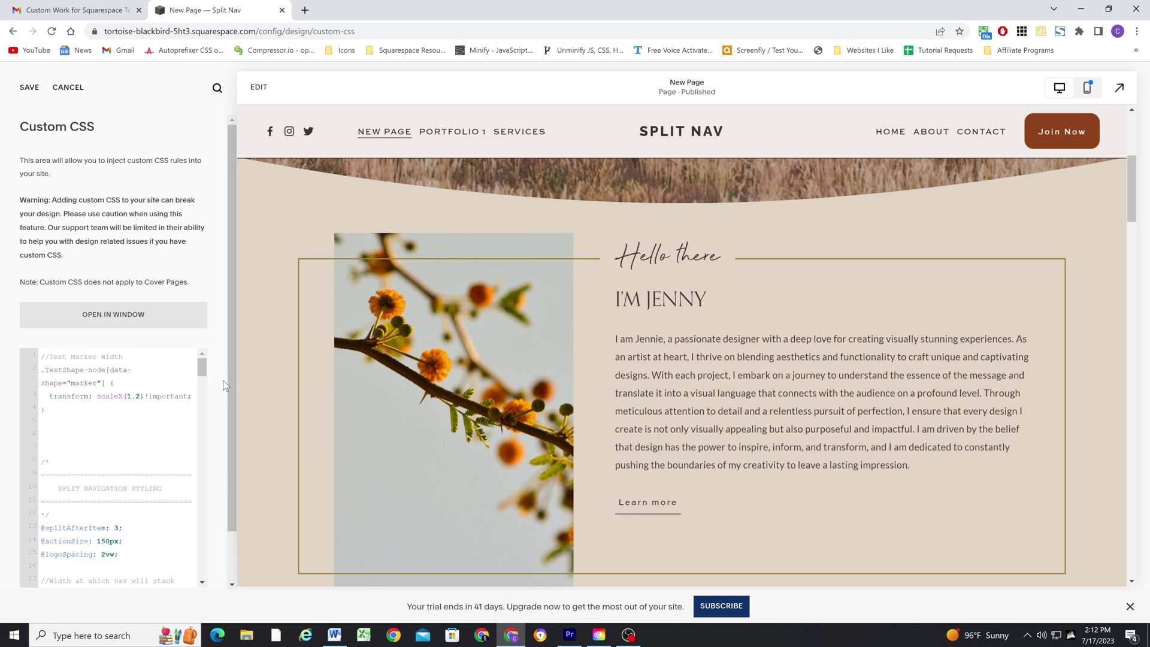
left_click(65, 91)
Reopen the page editor and select the whole 'Hello there' heading
left_click(259, 87)
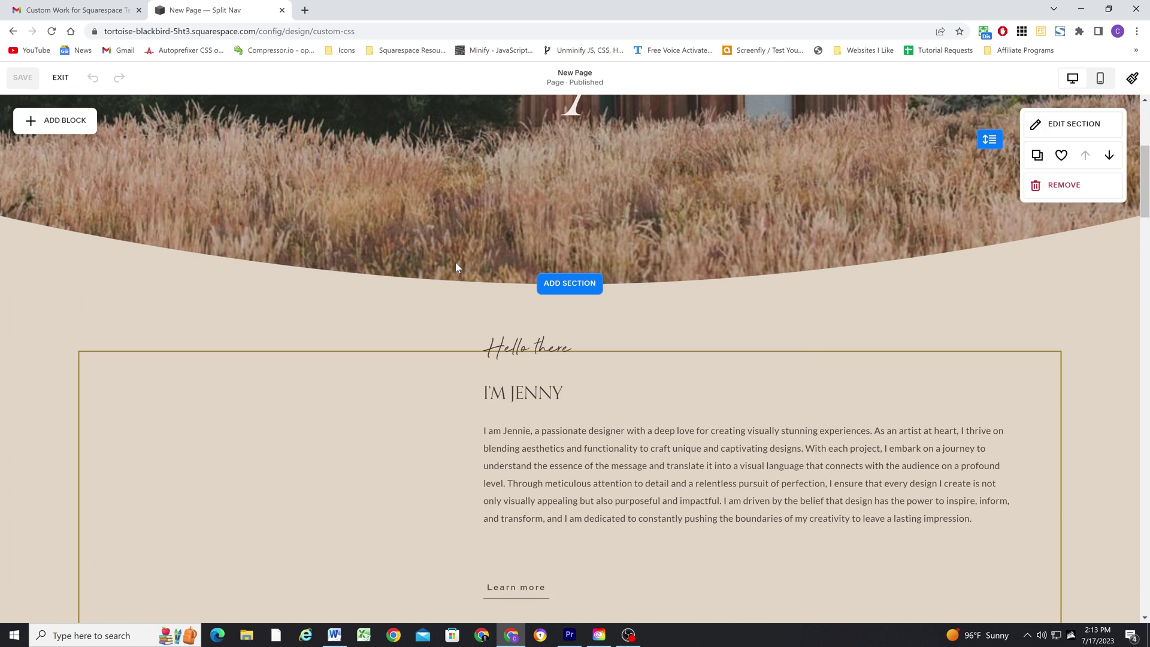
double_click(557, 353)
left_click(566, 358)
left_click_drag(566, 357, 480, 356)
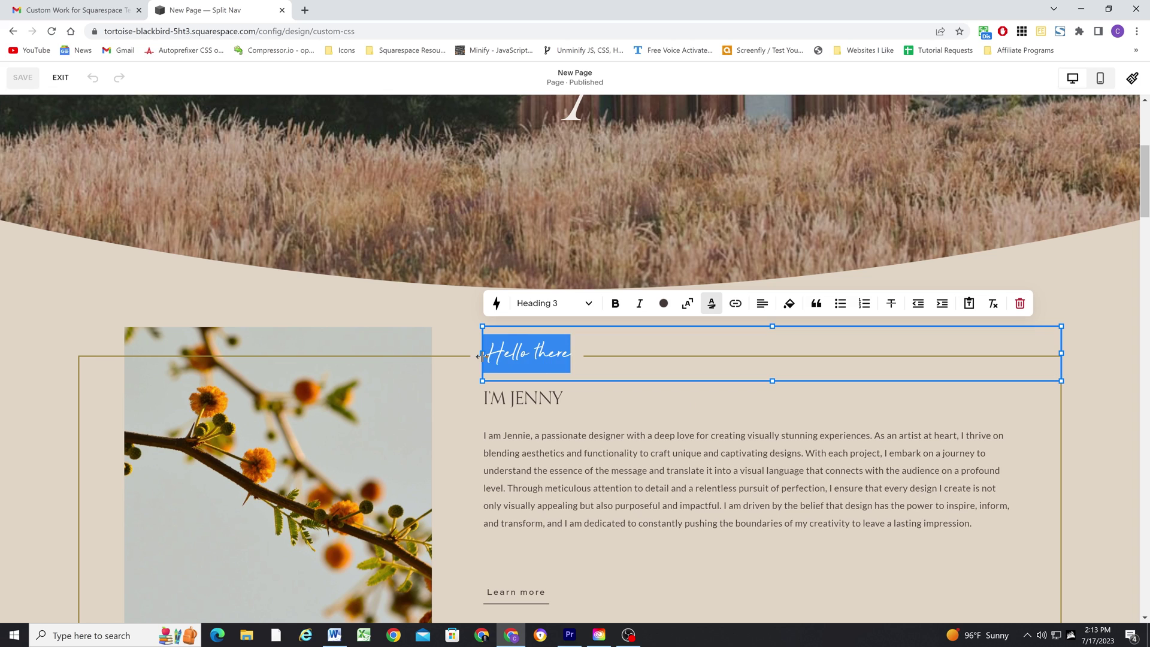
Try double- and single-underline highlight styles on Hello there, colouring the underline olive gold
left_click(712, 304)
left_click(1059, 398)
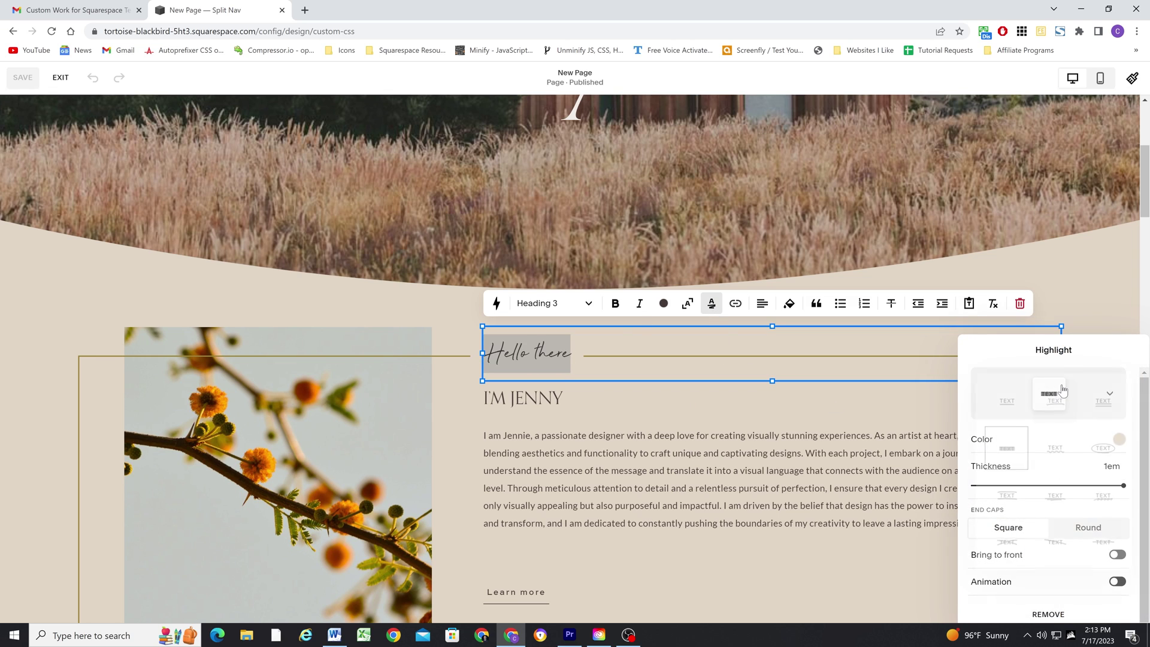
left_click(1106, 396)
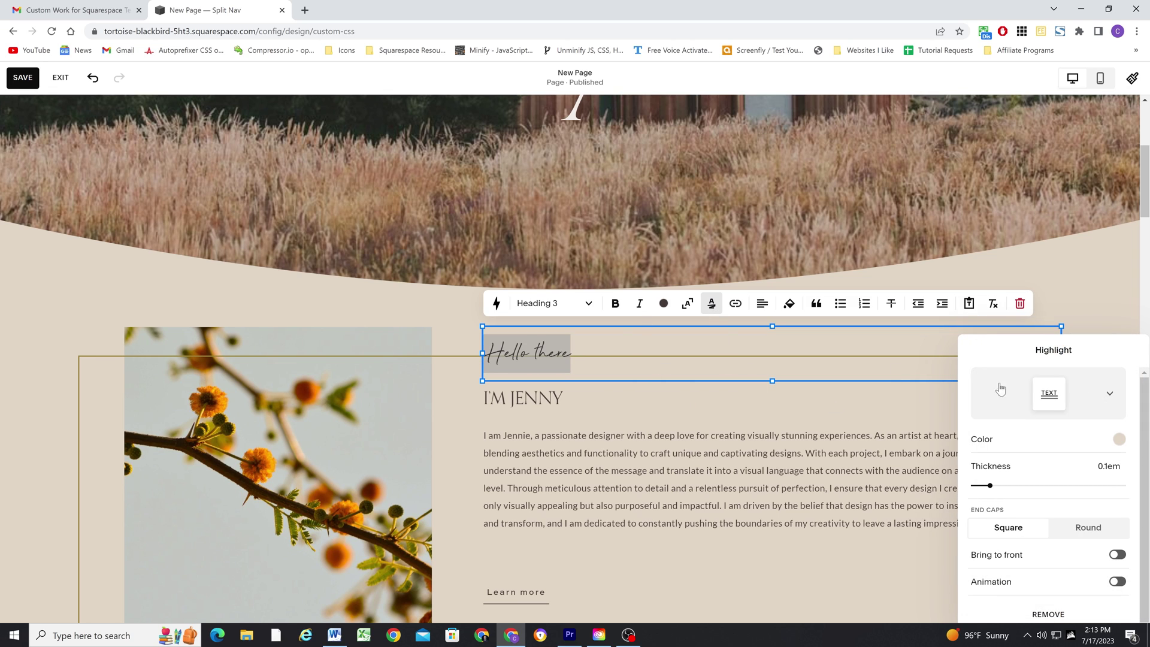
left_click(1105, 395)
left_click(1006, 408)
left_click(584, 351)
left_click(587, 355)
left_click_drag(587, 354, 483, 357)
left_click(711, 303)
left_click(1123, 442)
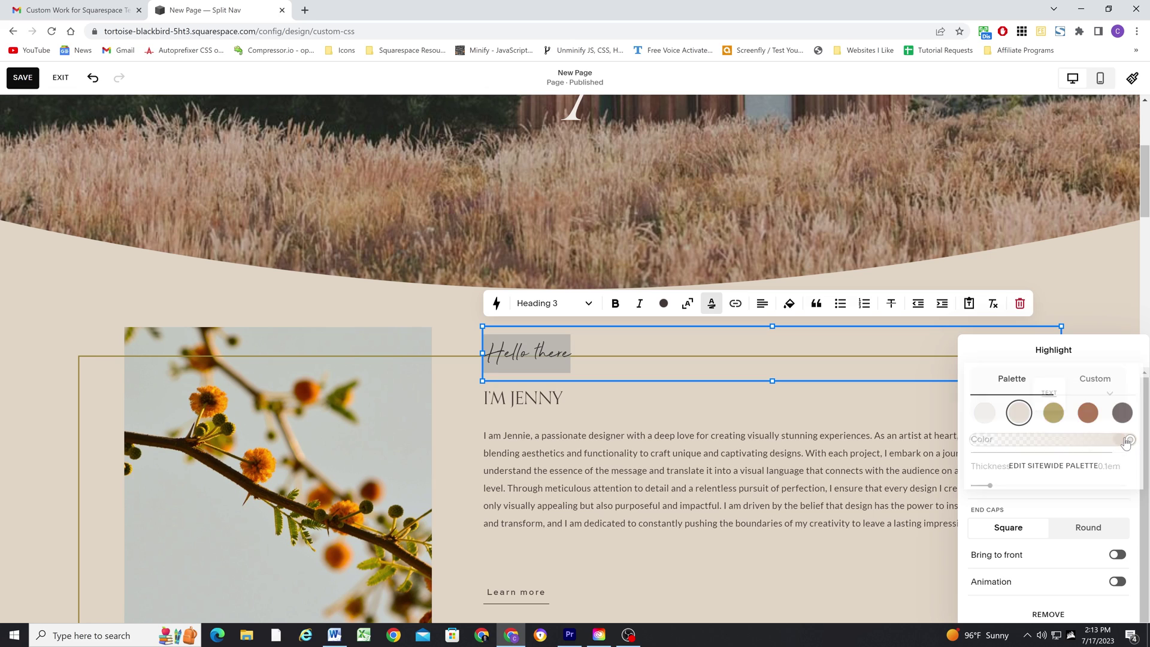
left_click(1053, 413)
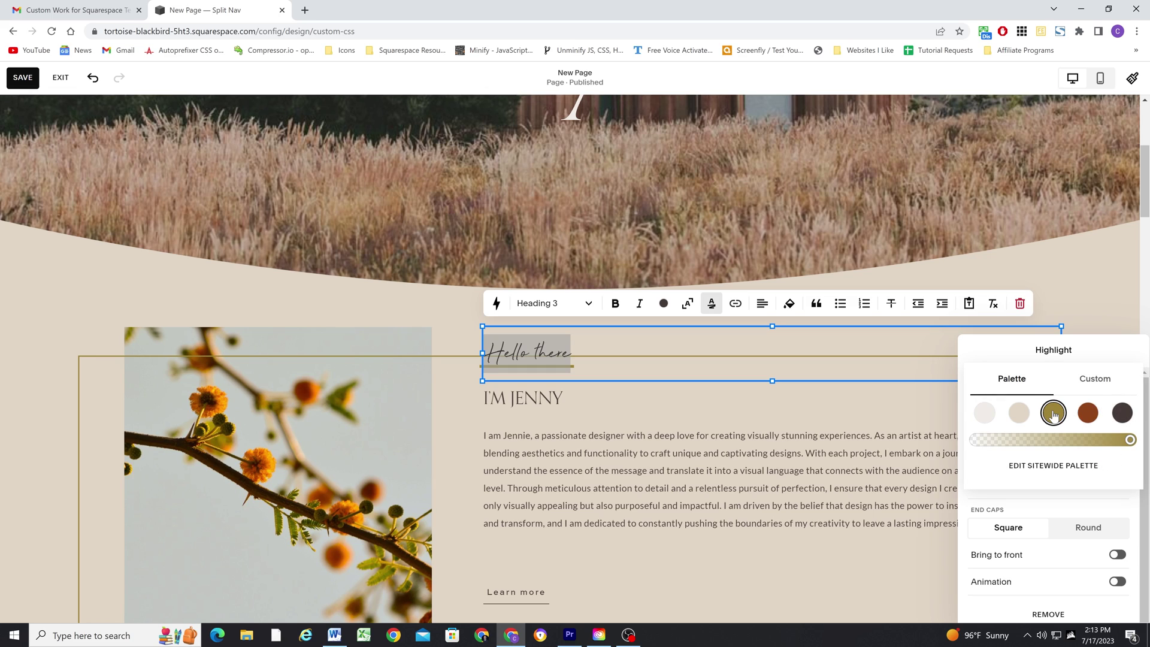
left_click(577, 357)
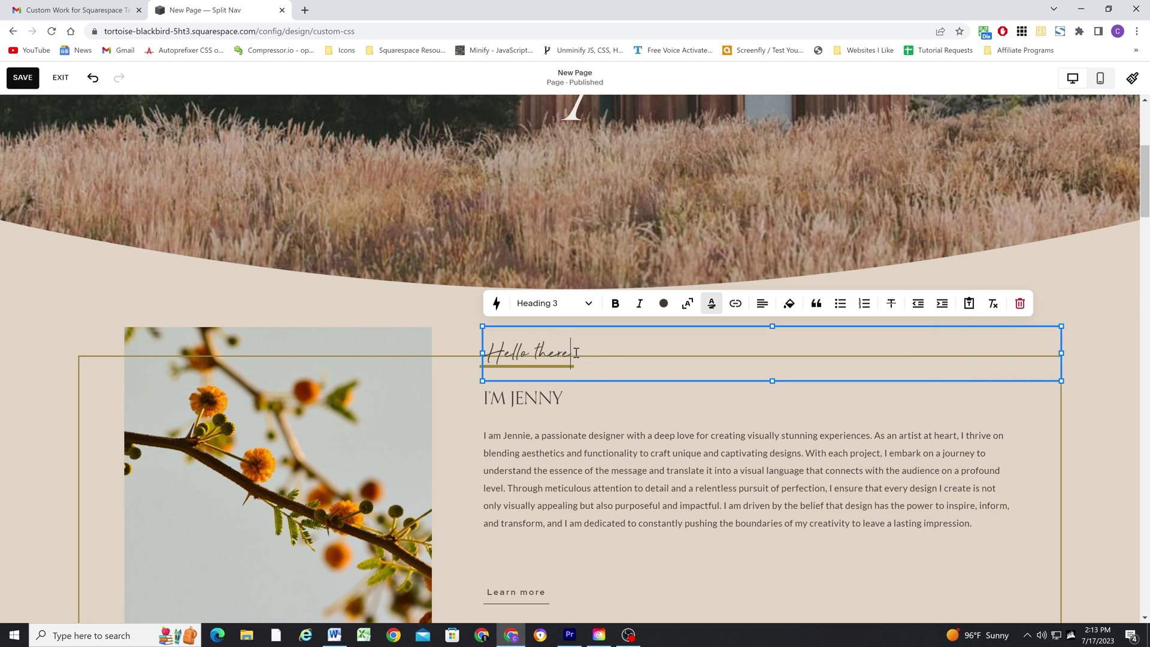
Switch the Hello there highlight back to marker style in light beige
left_click_drag(579, 356, 493, 365)
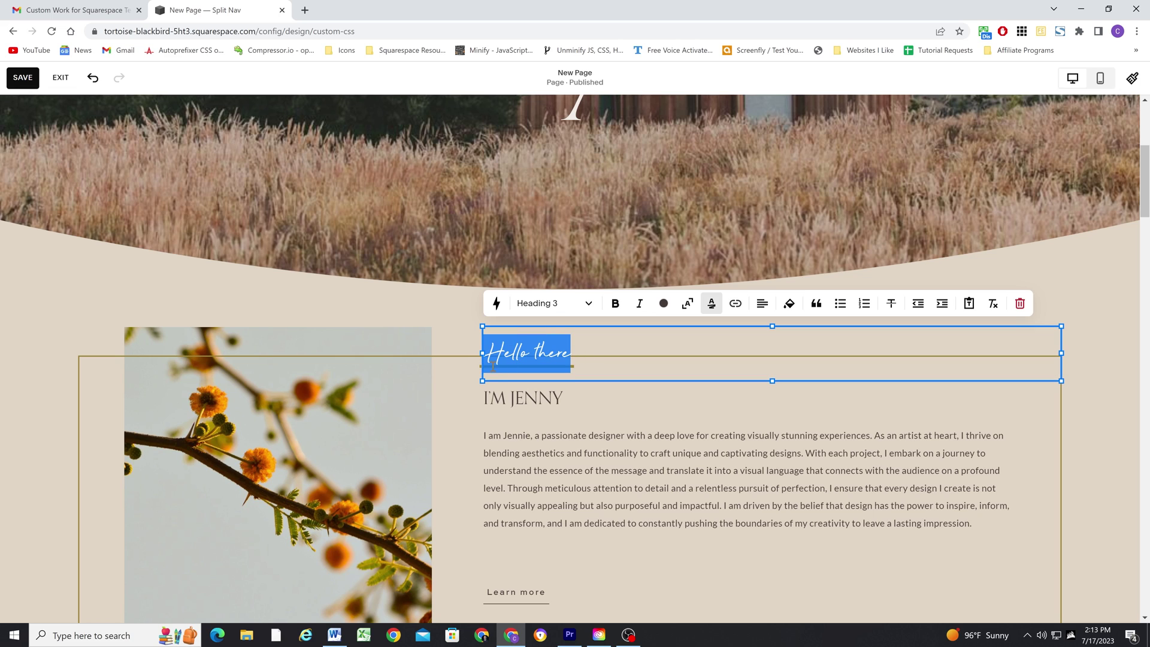
left_click(712, 303)
left_click(1060, 402)
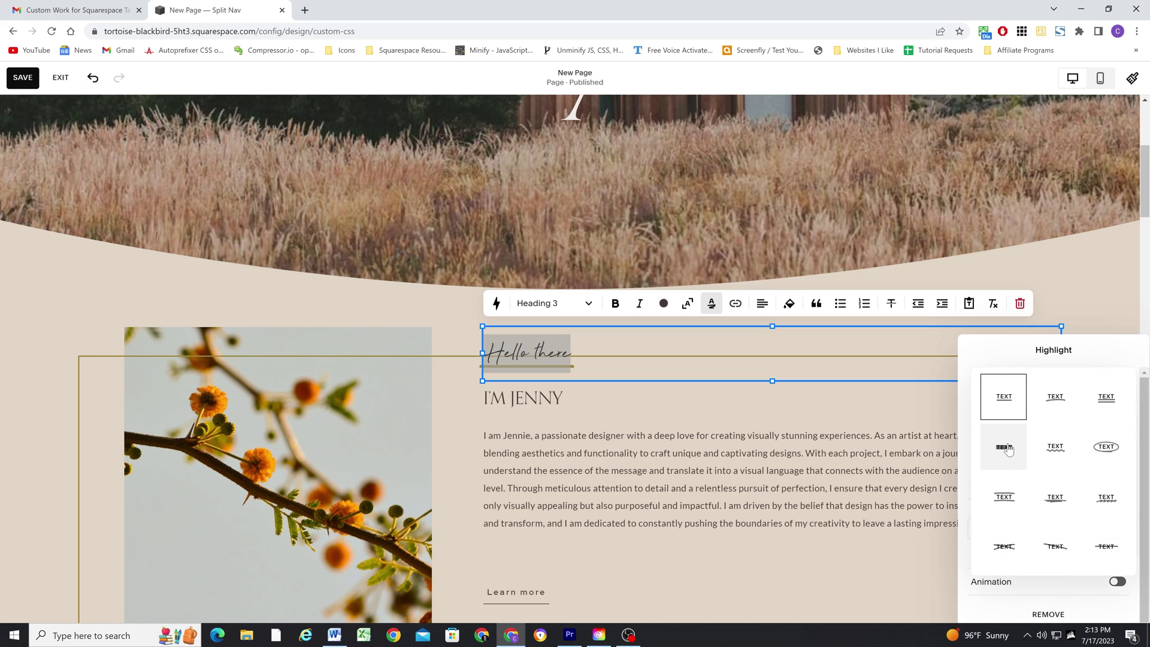
left_click(1004, 450)
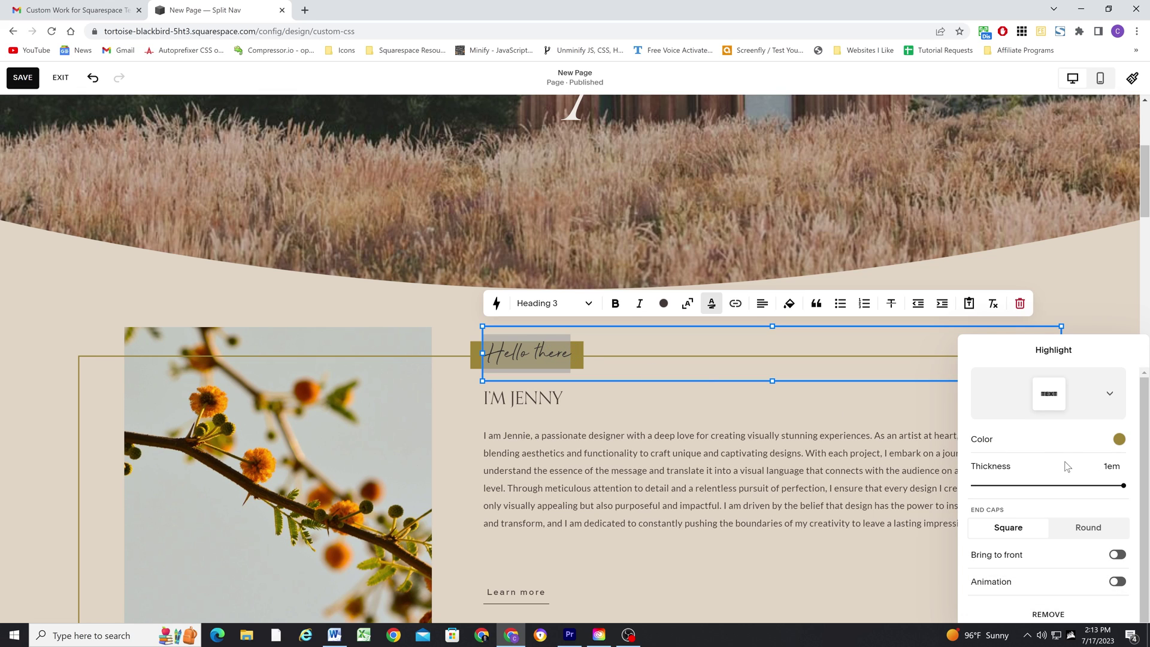
left_click(1118, 440)
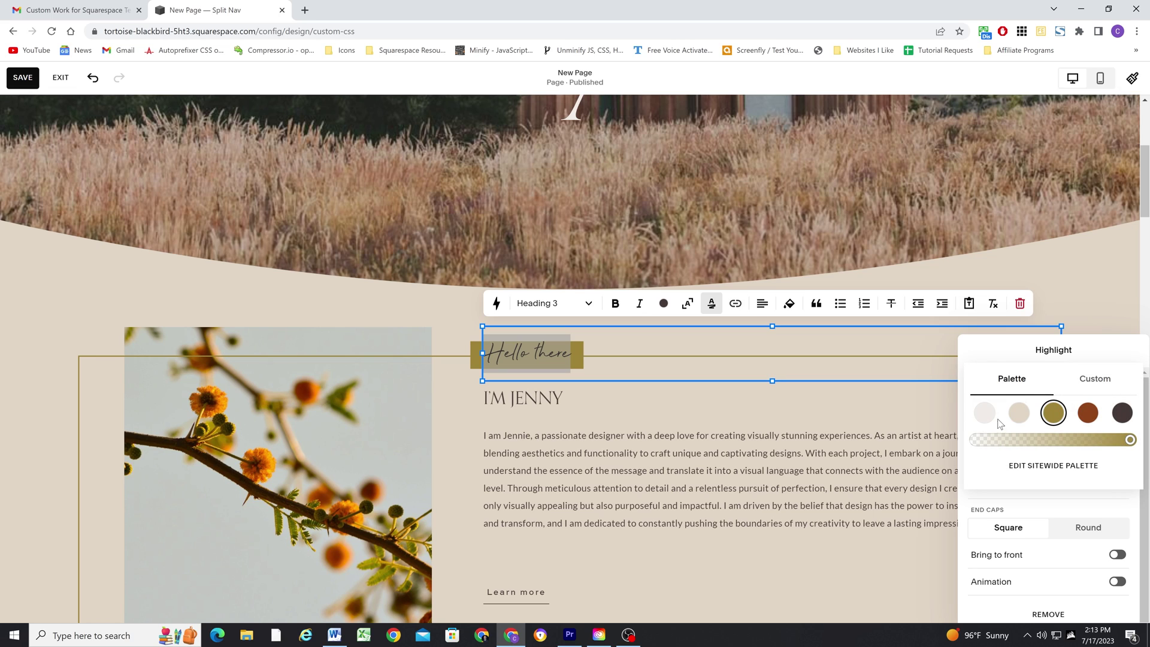
left_click(1020, 413)
left_click(572, 353)
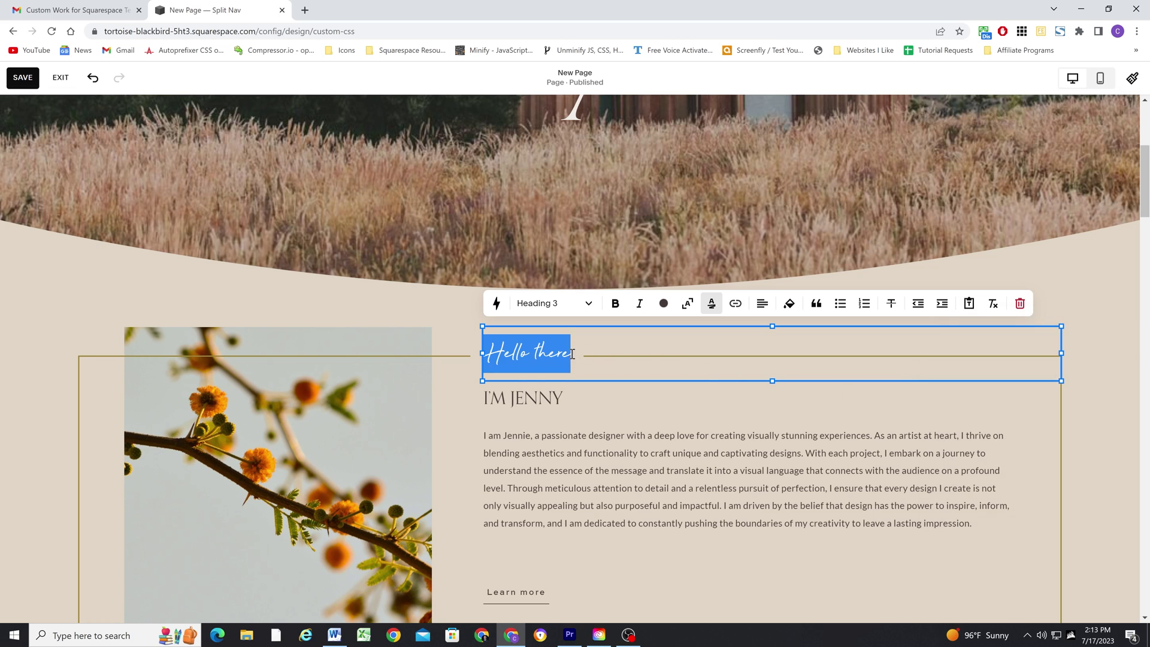
left_click(566, 357)
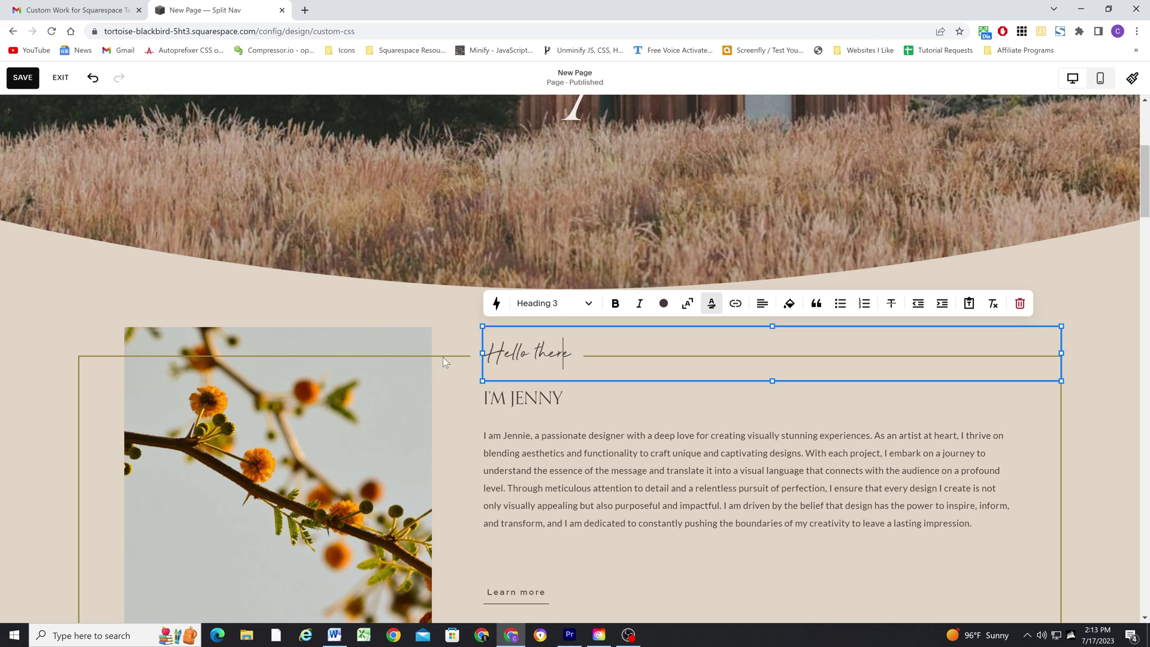
left_click(441, 304)
Scroll down to the heading and select the Hello there text again
scroll(474, 382, "down", 1)
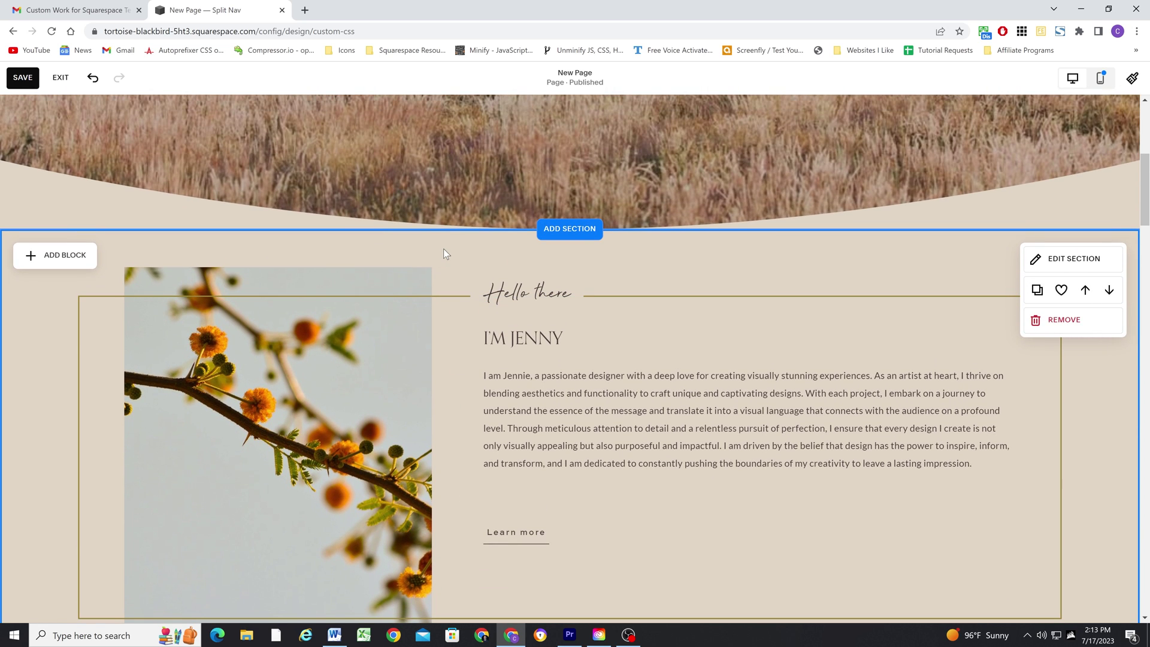
scroll(395, 314, "down", 1)
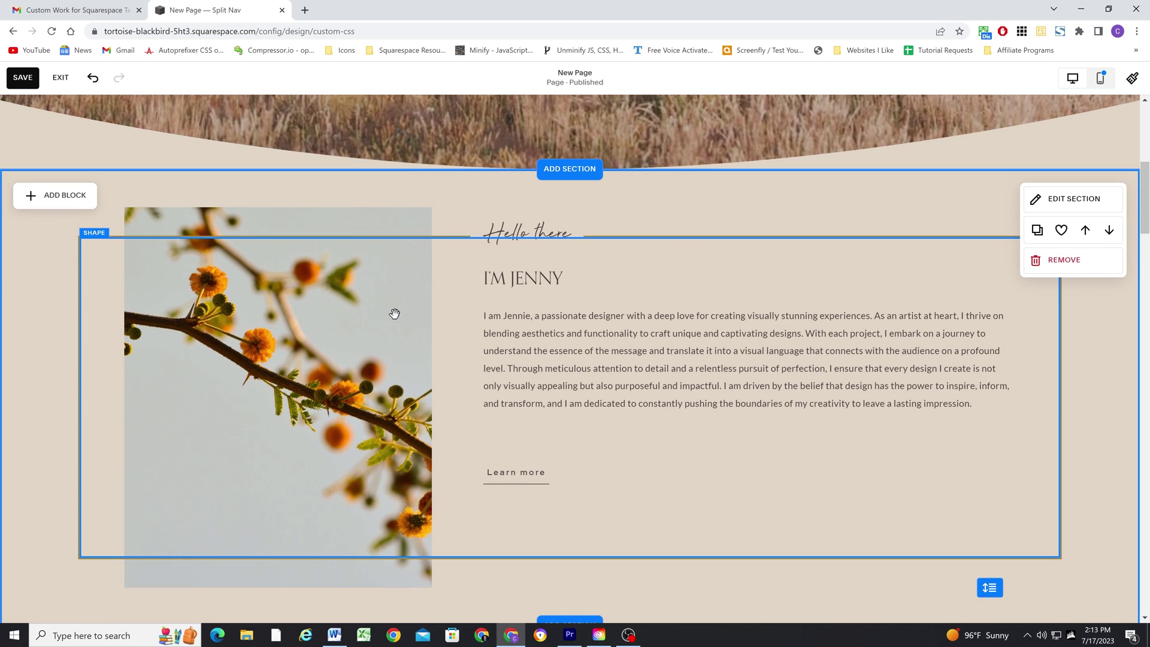
left_click(536, 225)
left_click_drag(572, 233, 482, 235)
In Mobile View, move the flower image above the Hello there heading
left_click(425, 226)
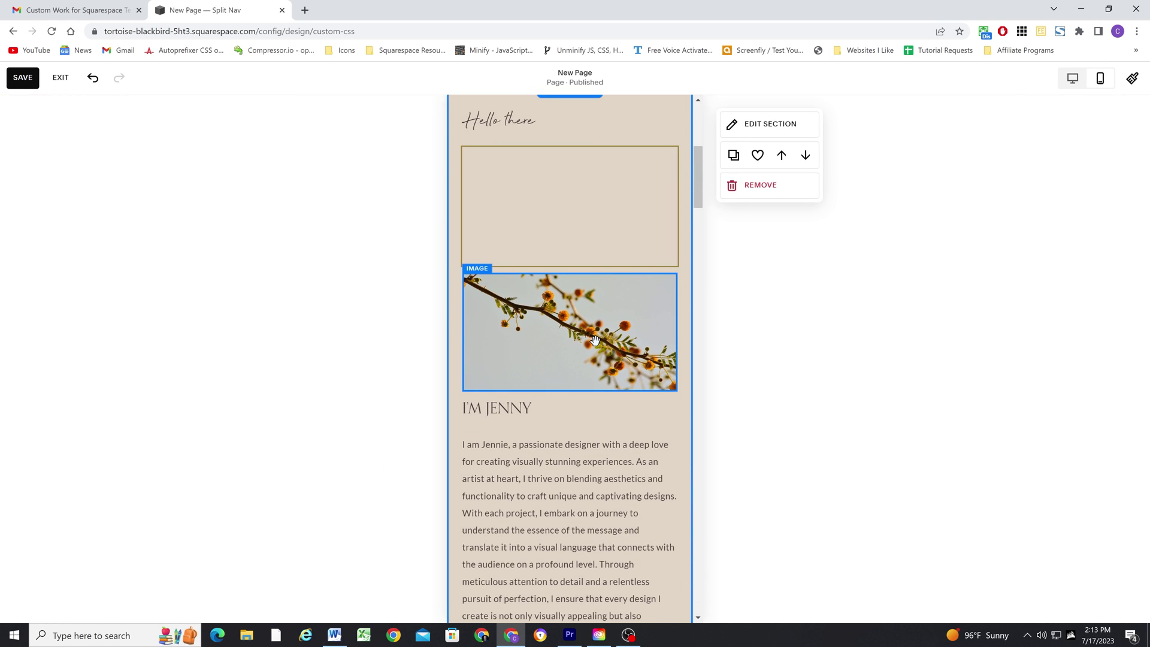
left_click(635, 335)
left_click(758, 286)
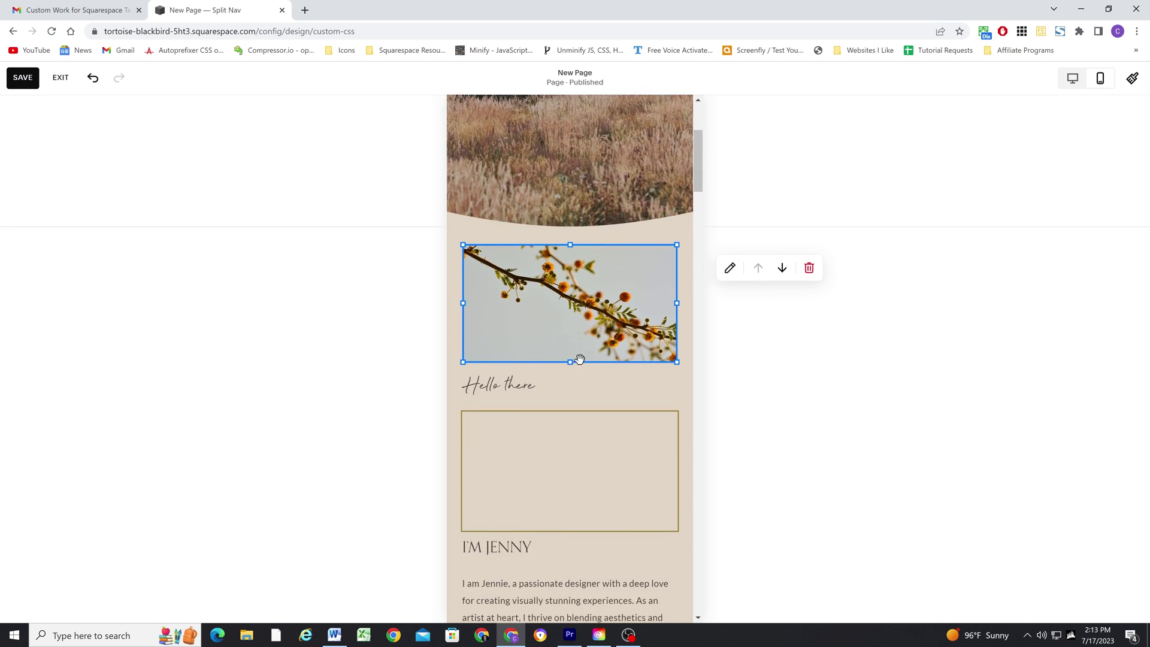
scroll(580, 360, "down", 2)
Raise the gold border's top edge and narrow the Hello there heading block from the left
left_click(563, 334)
left_click_drag(570, 321, 568, 290)
key("Escape")
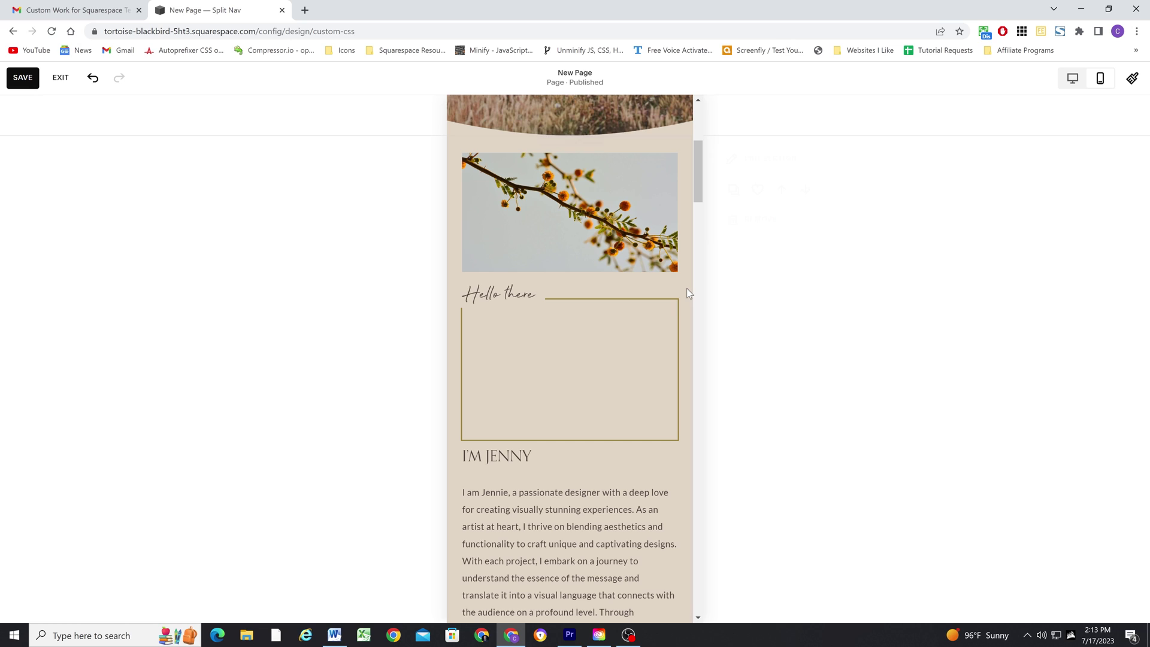
left_click(509, 299)
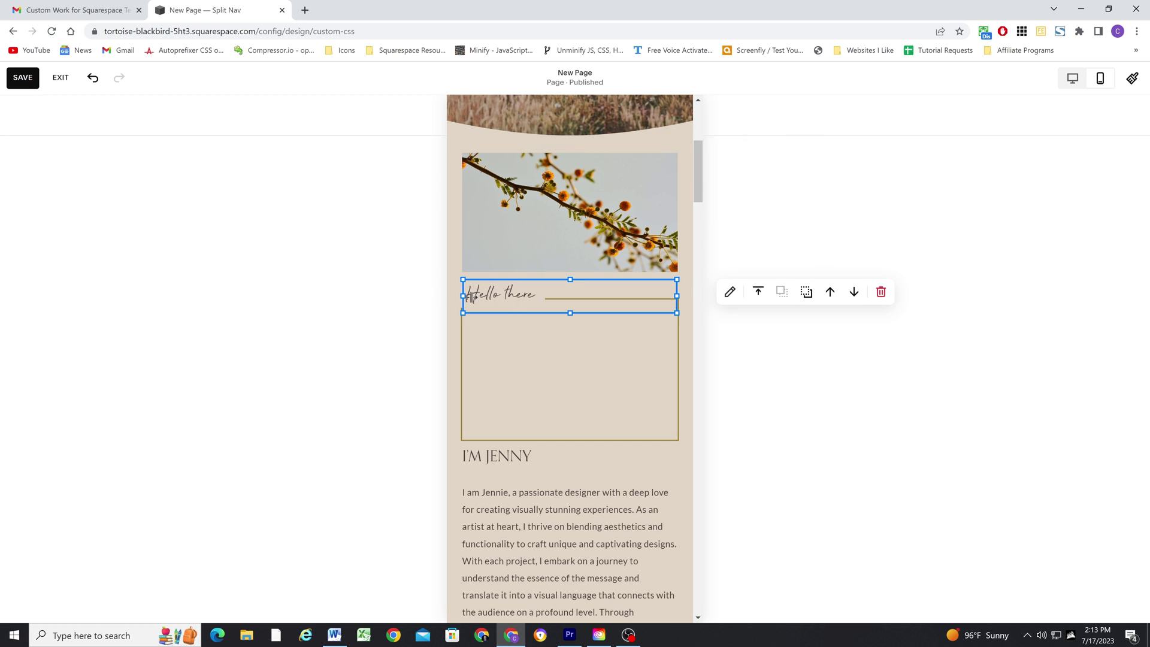
left_click_drag(464, 295, 486, 294)
left_click(460, 286)
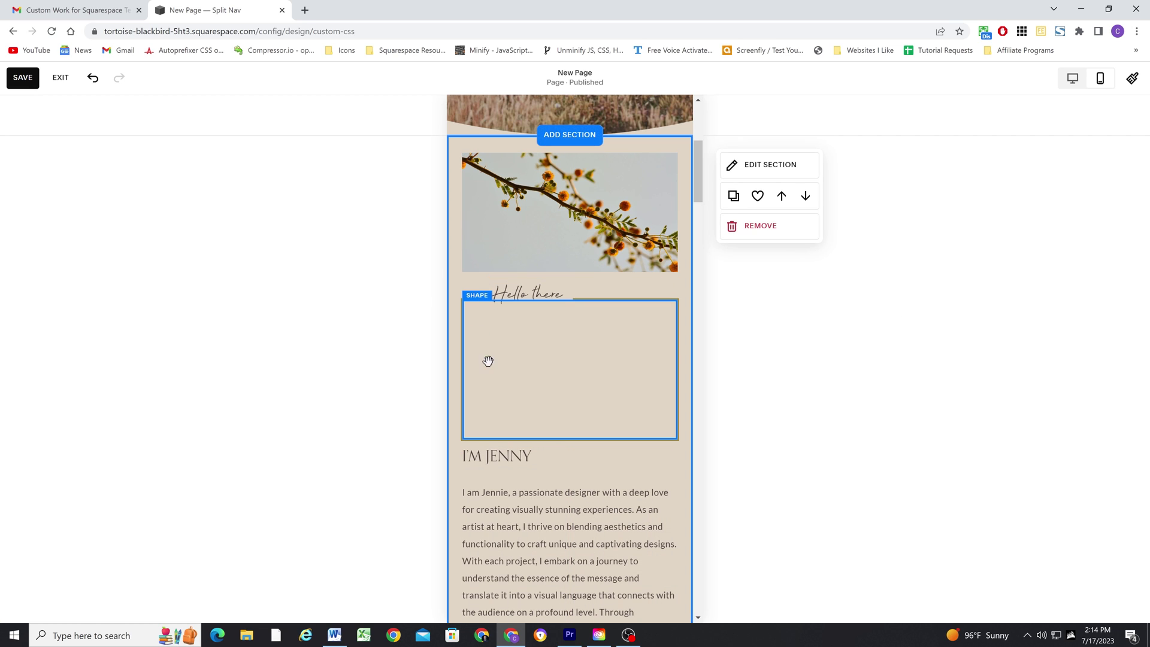
Move the I'M JENNY bio text up and narrow it from both sides to fit the border
scroll(527, 323, "down", 1)
scroll(544, 336, "down", 2)
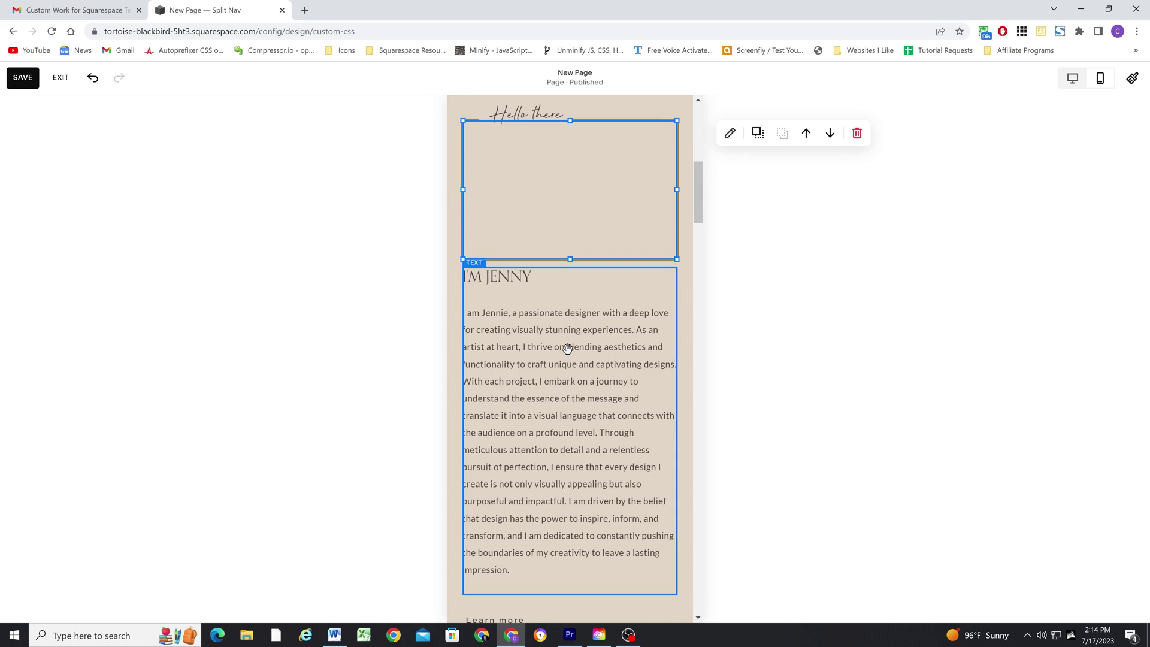
left_click_drag(570, 344, 572, 228)
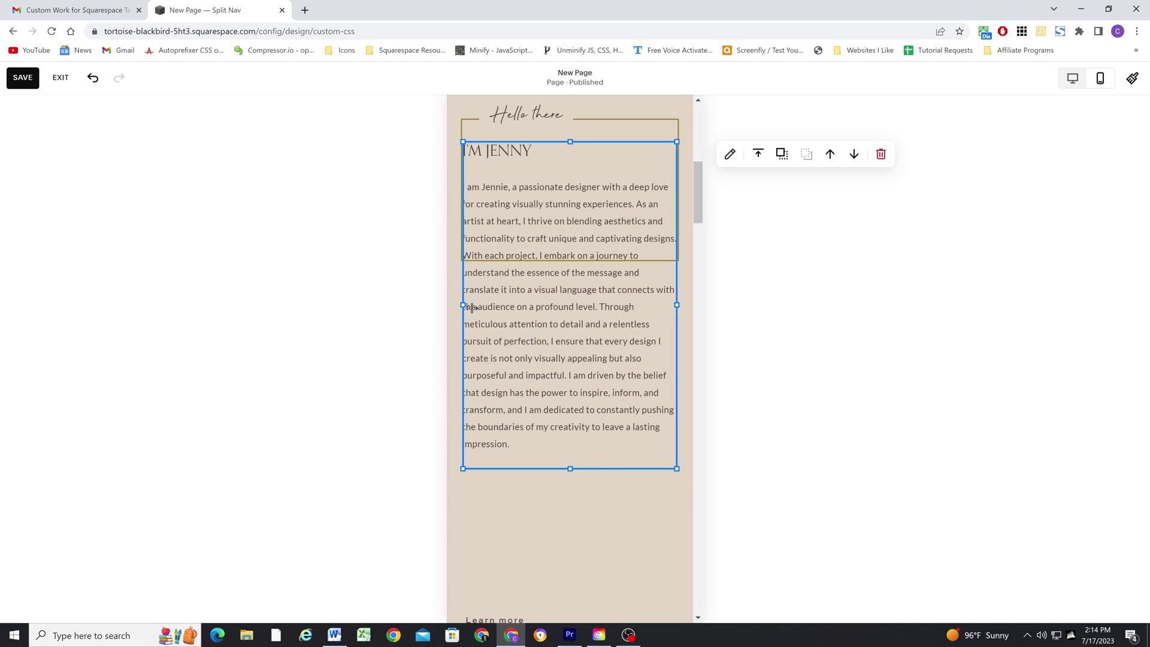
left_click_drag(465, 308, 490, 308)
left_click_drag(676, 309, 649, 304)
Extend the gold border down and move the Learn more button inside it, trimming the extra space
left_click(679, 226)
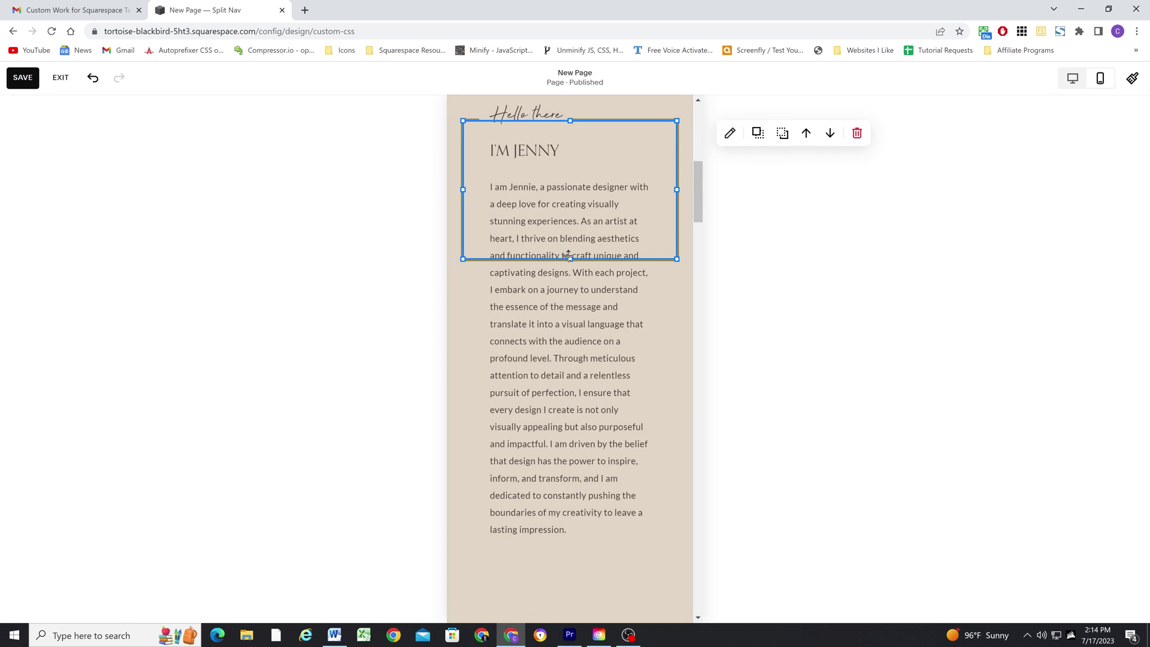
left_click_drag(569, 262, 570, 620)
scroll(577, 503, "down", 3)
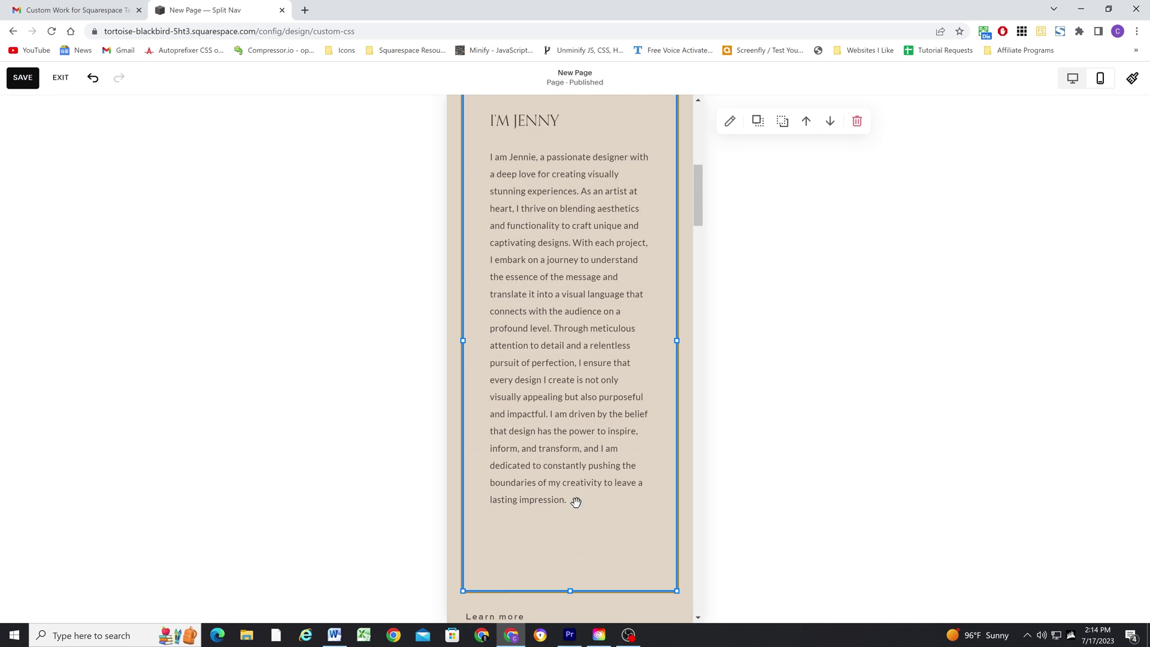
left_click(539, 443)
left_click_drag(539, 444, 491, 354)
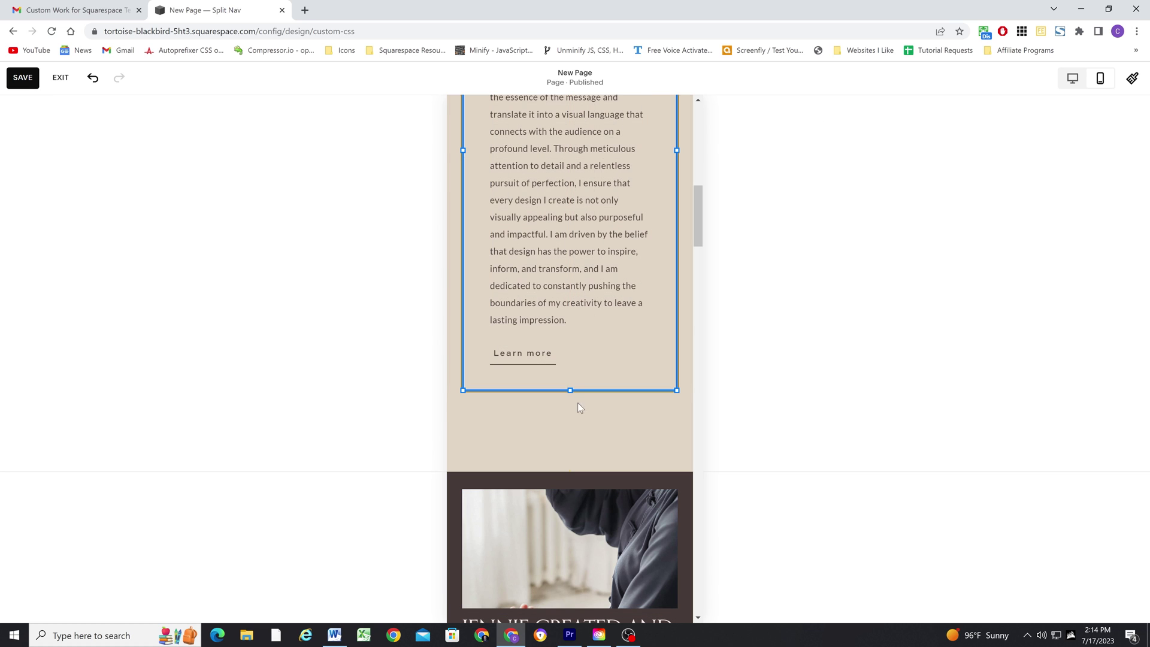
left_click(576, 413)
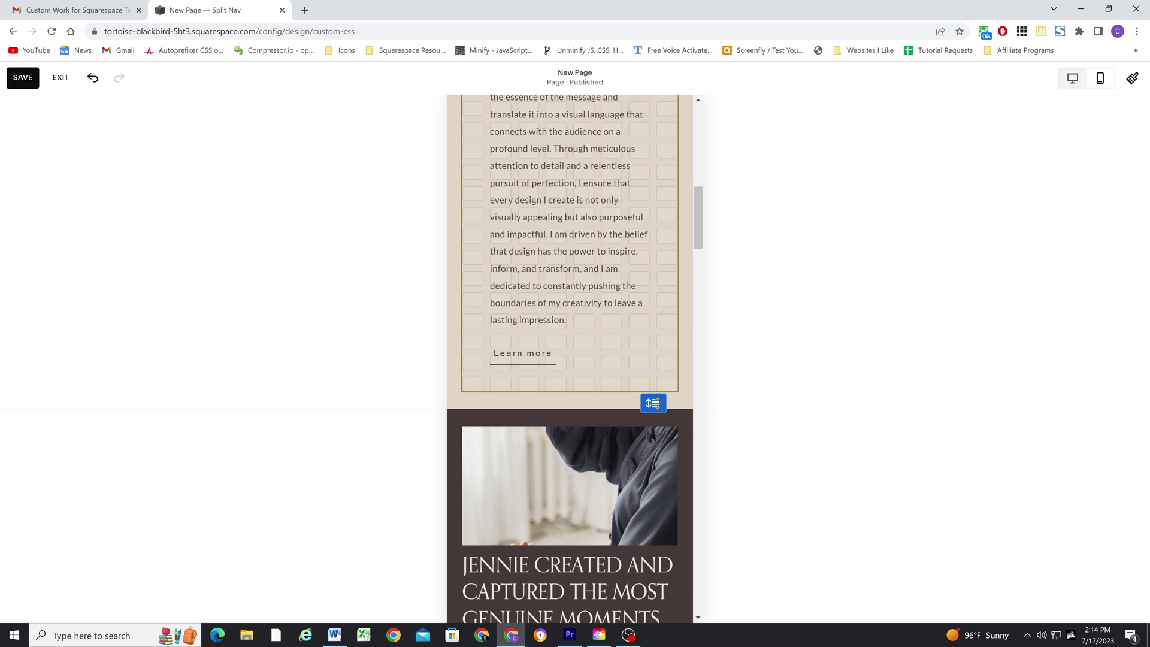
scroll(597, 356, "up", 6)
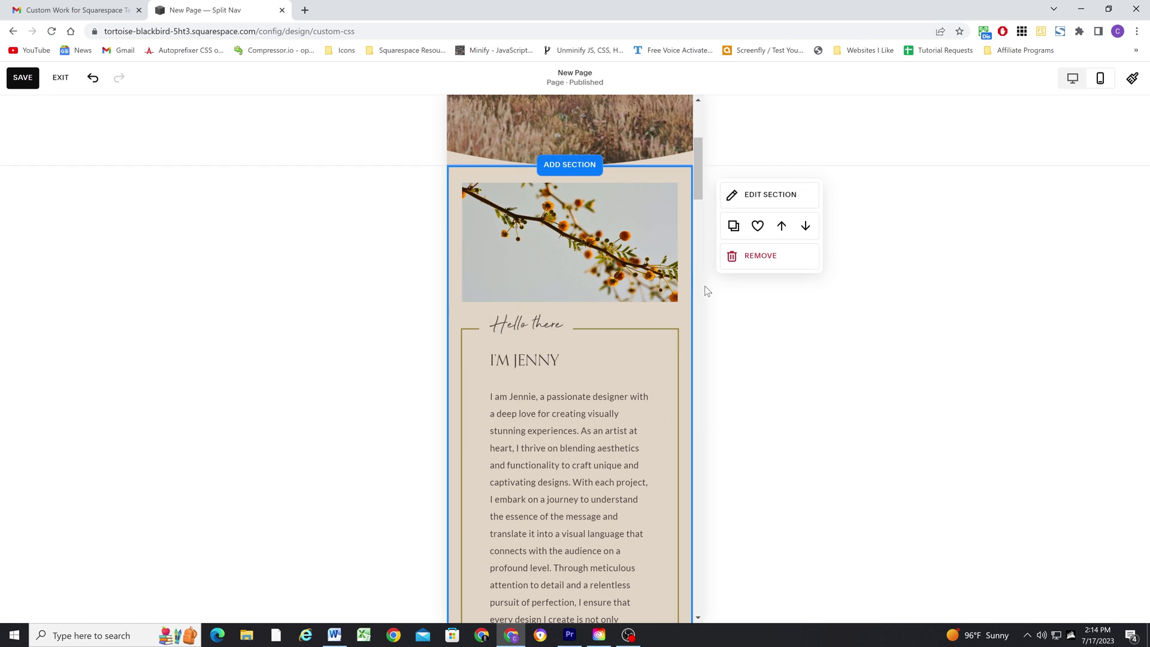
scroll(578, 243, "down", 1)
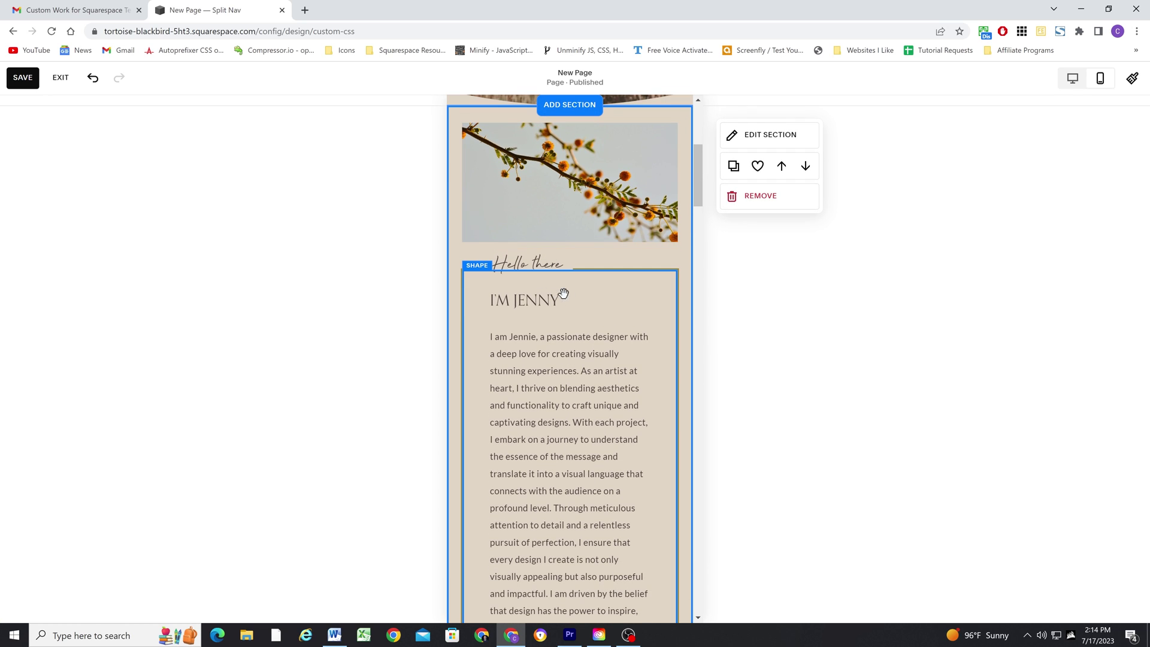
scroll(638, 265, "up", 2)
scroll(659, 311, "down", 7)
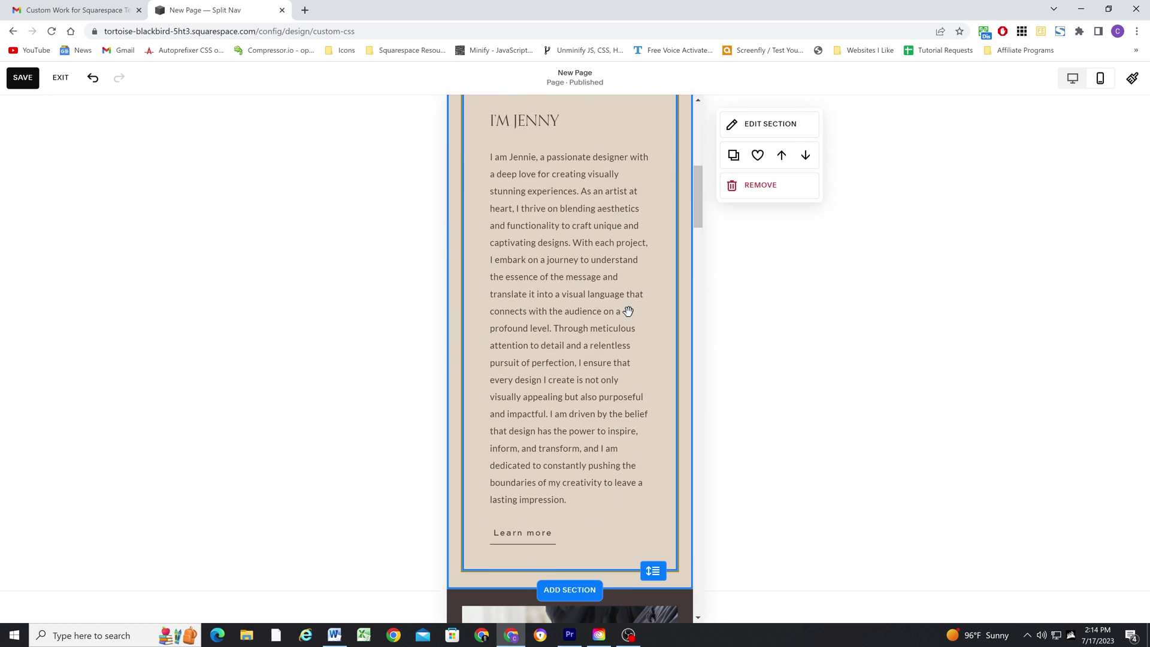
scroll(629, 324, "up", 6)
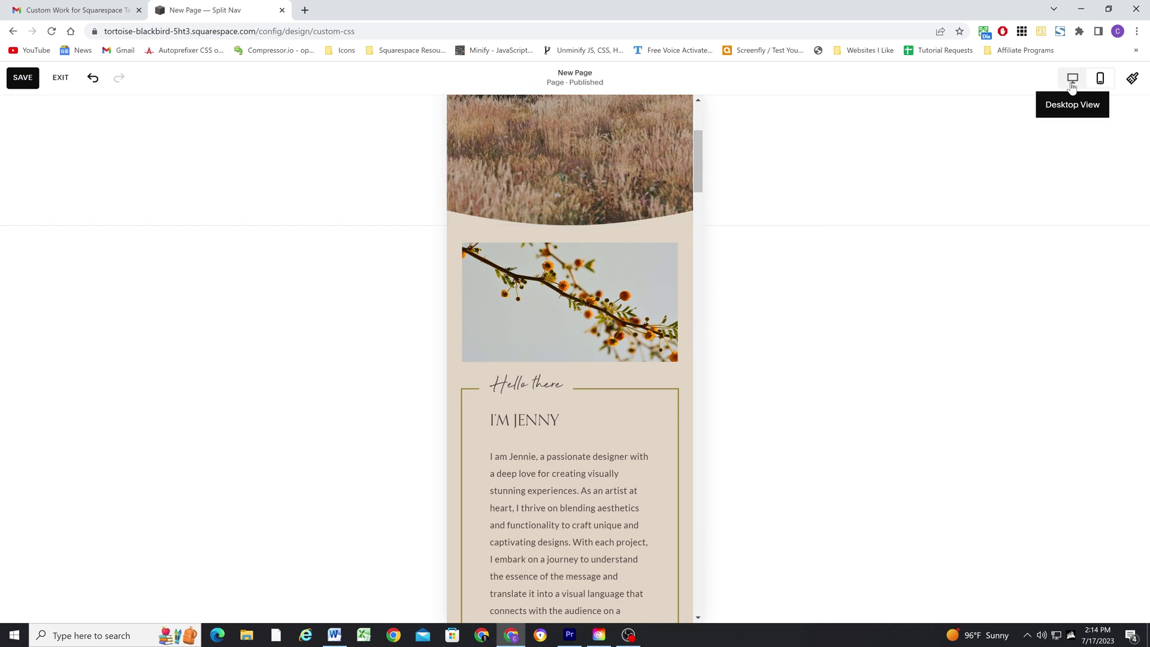
In Desktop View, raise the gold border's bottom edge to end just below Learn more
left_click(1072, 78)
scroll(479, 288, "down", 2)
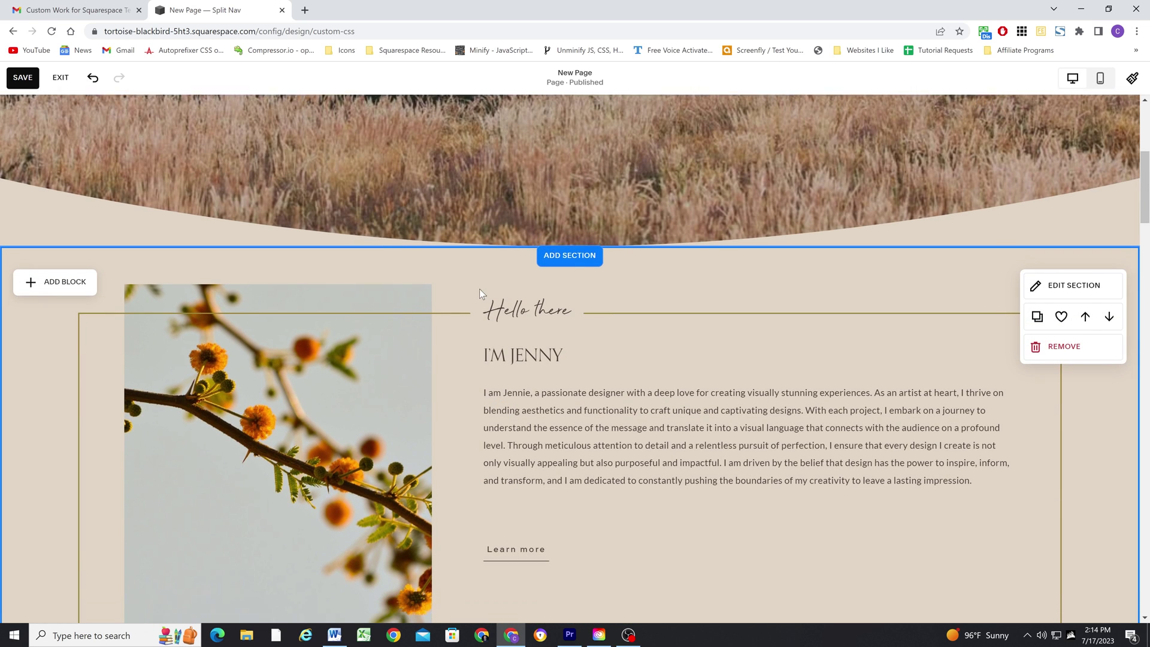
left_click(539, 534)
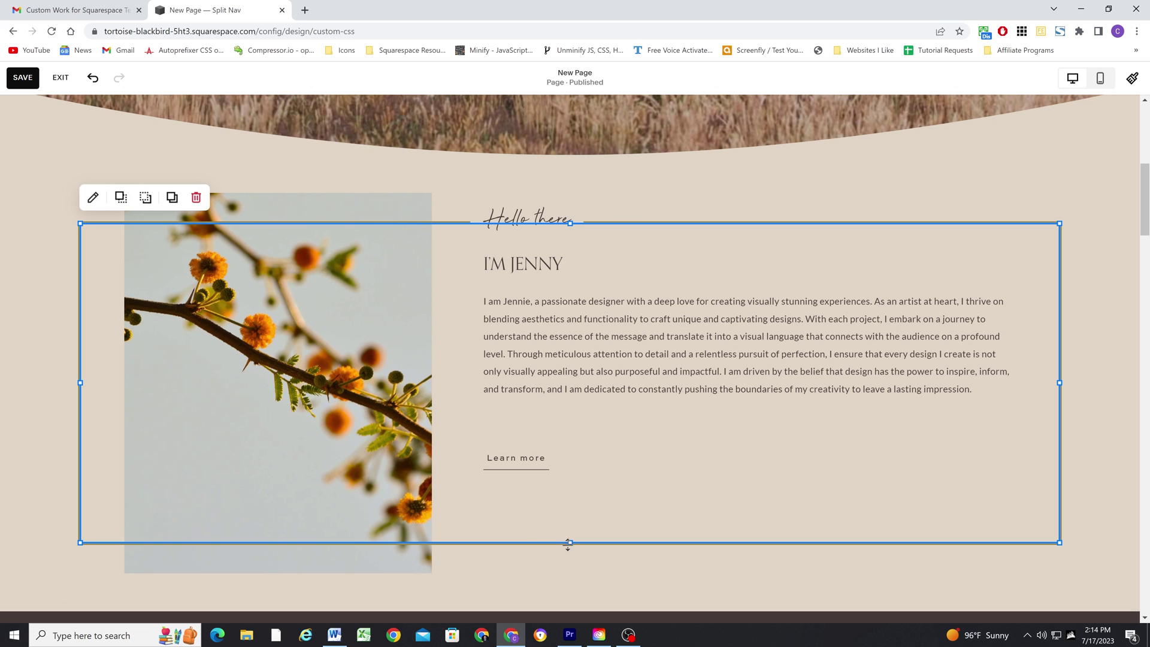
left_click_drag(568, 542, 570, 518)
left_click(495, 537)
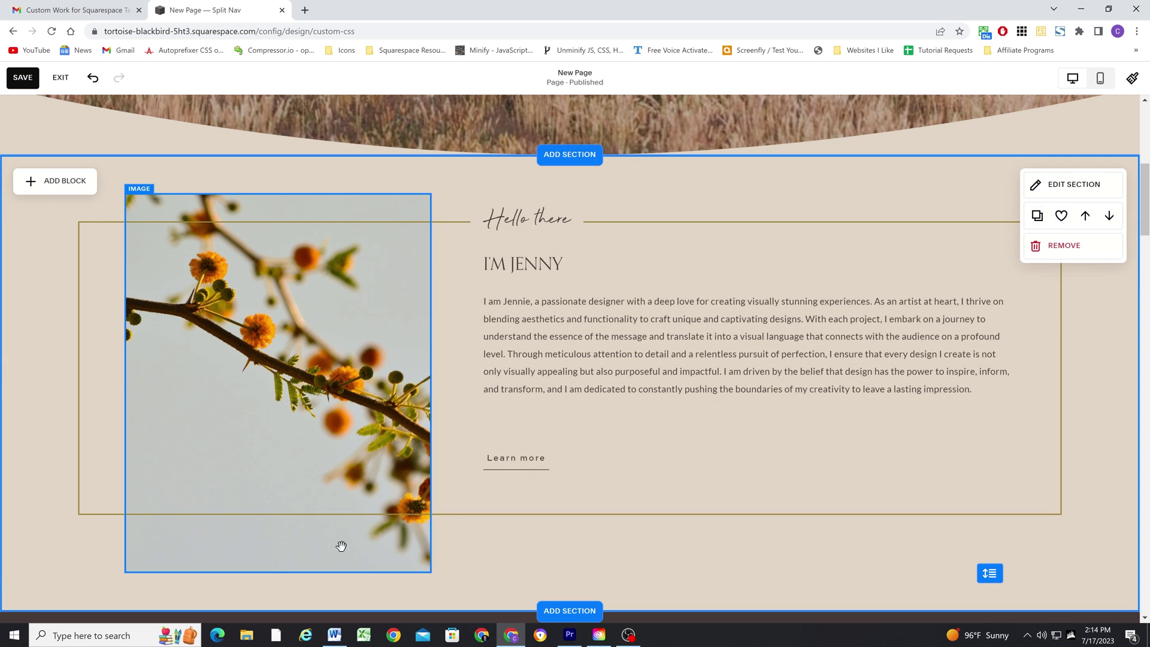
Shorten the flower image slightly from the bottom and save the page
left_click(340, 546)
left_click_drag(281, 572, 280, 552)
left_click(510, 552)
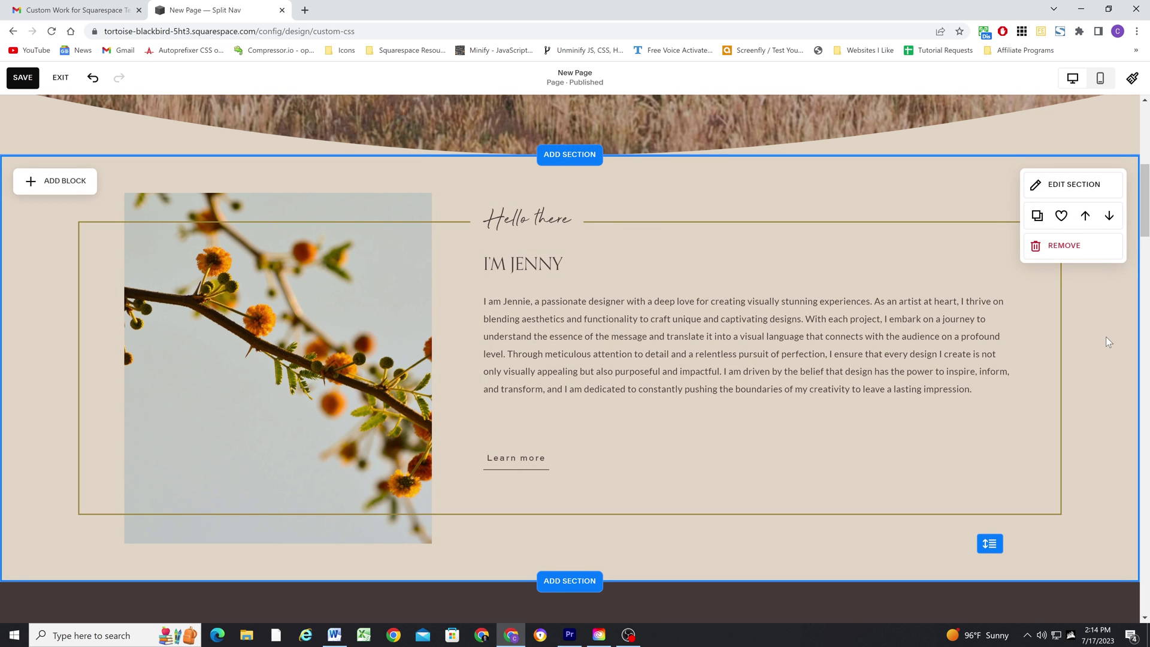
scroll(1105, 339, "up", 1)
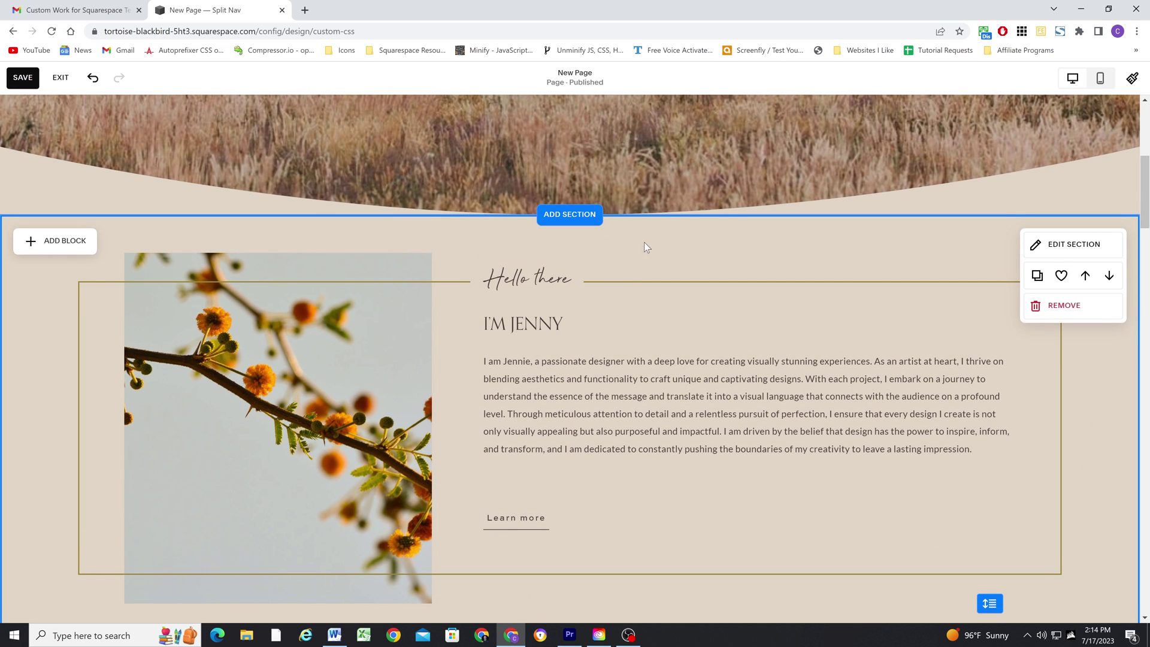
left_click(23, 77)
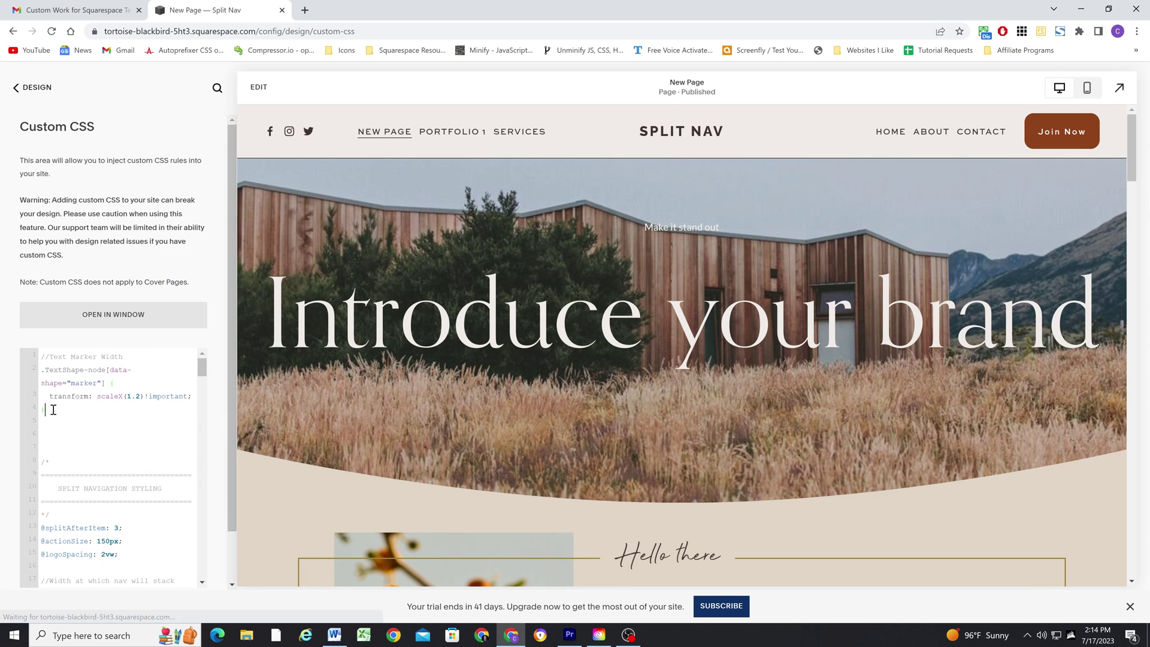
Scroll the live preview down to the saved Hello there section with the gold frame
scroll(630, 295, "down", 4)
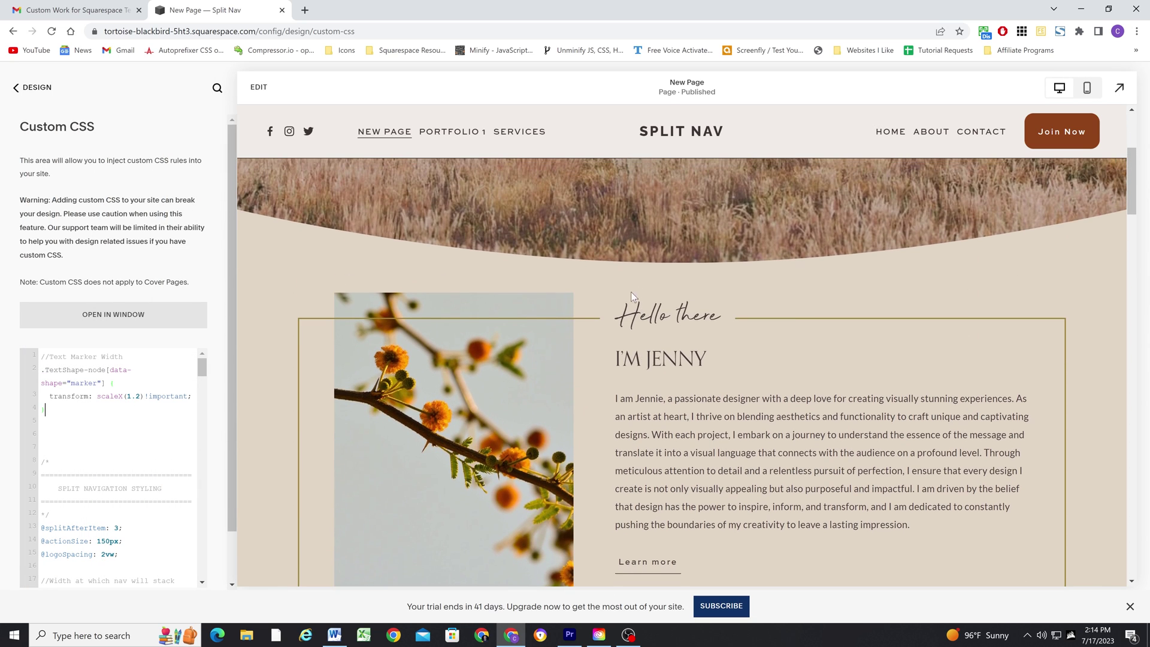
scroll(677, 305, "down", 1)
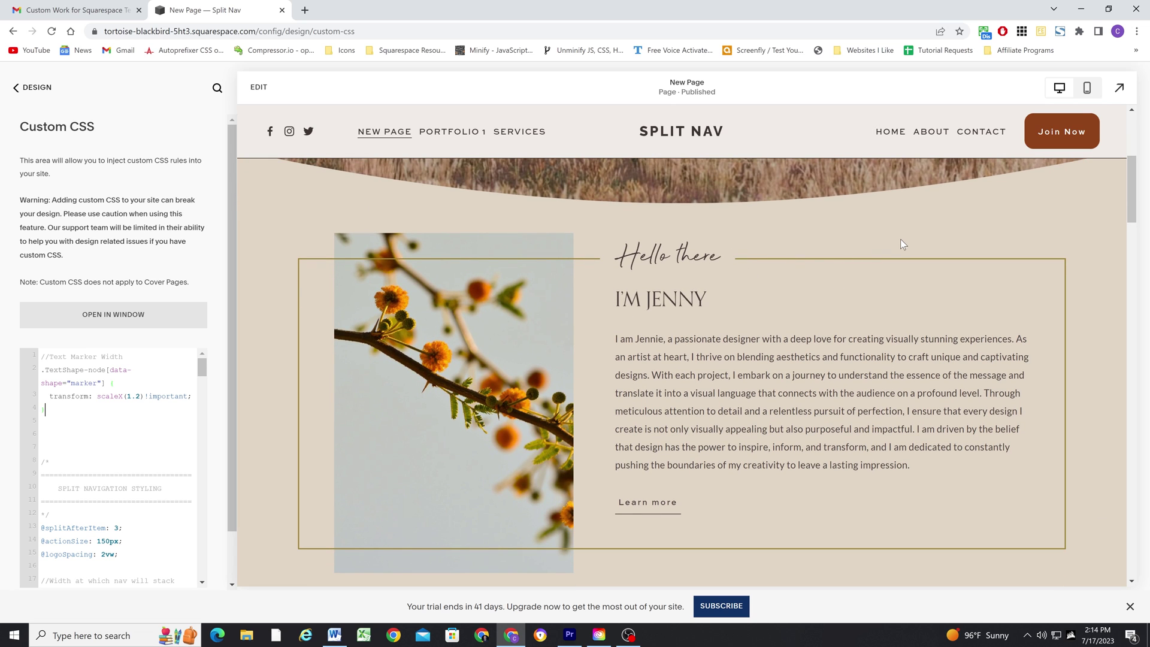